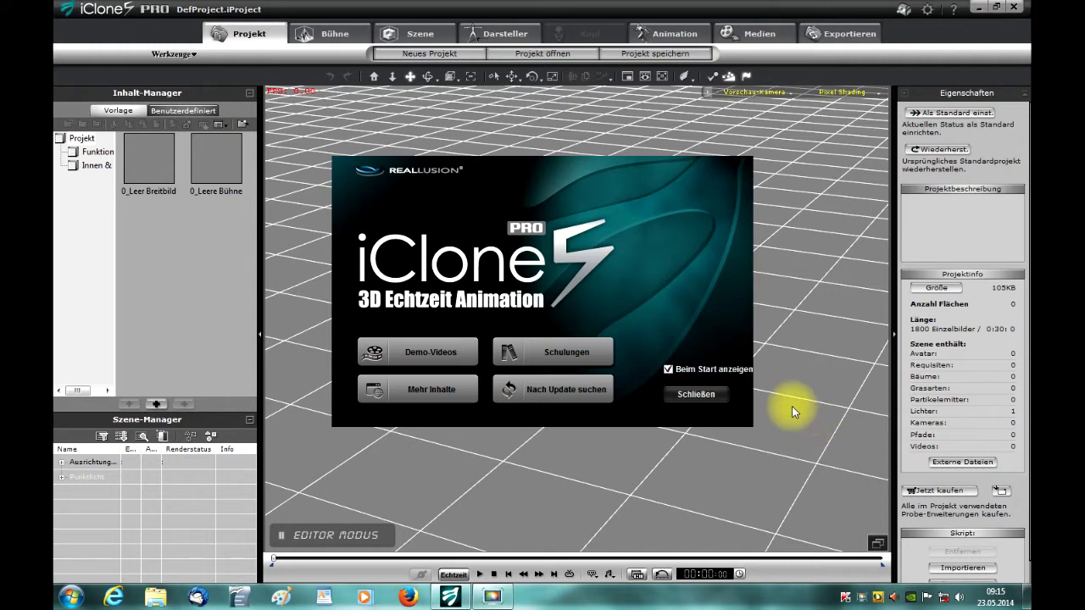
# Dismiss the welcome window and open the project file physic.
pyautogui.click(695, 394)
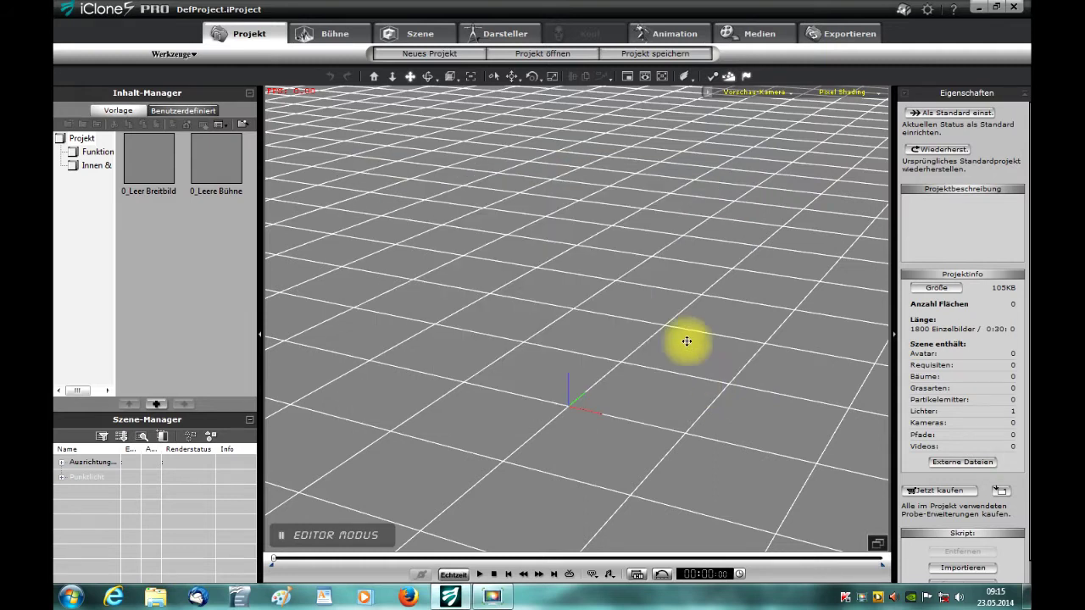
pyautogui.click(541, 54)
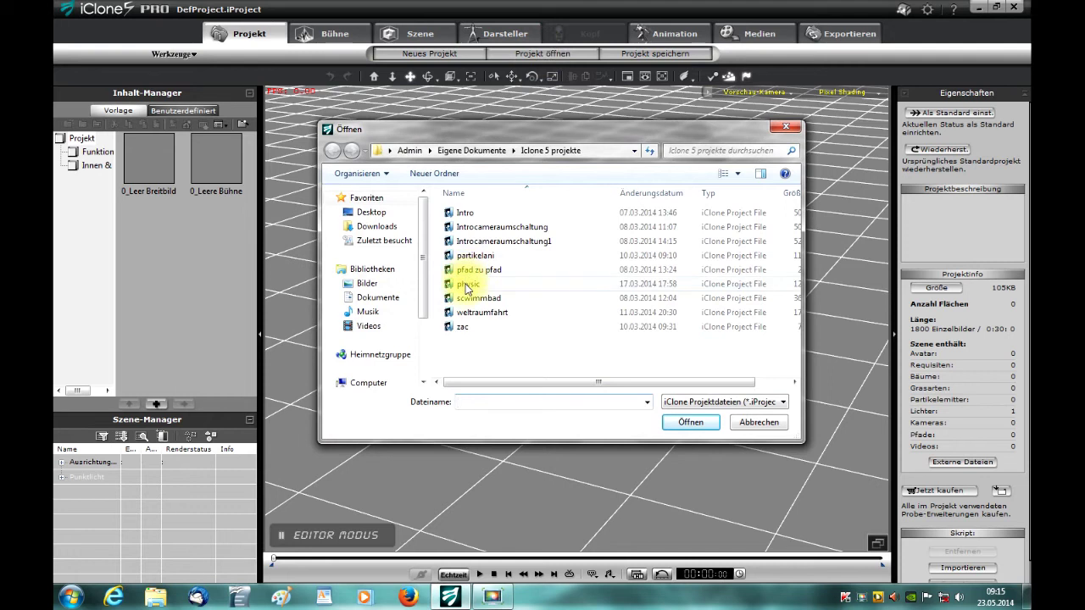
pyautogui.click(466, 285)
pyautogui.click(690, 422)
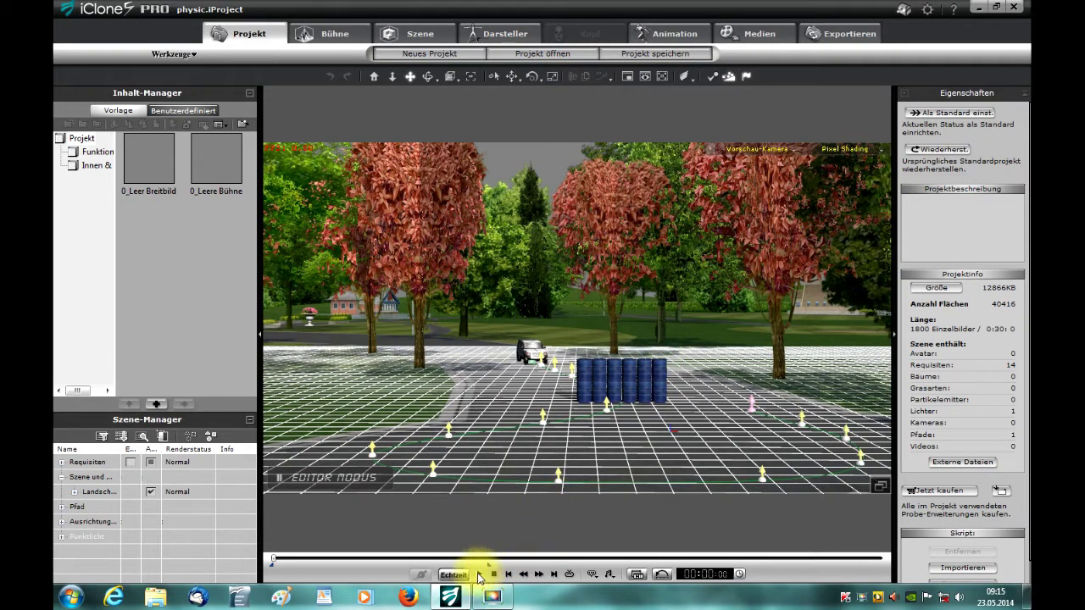
# Play the animation to preview the car driving through the barrels, and return to the first frame.
pyautogui.click(480, 575)
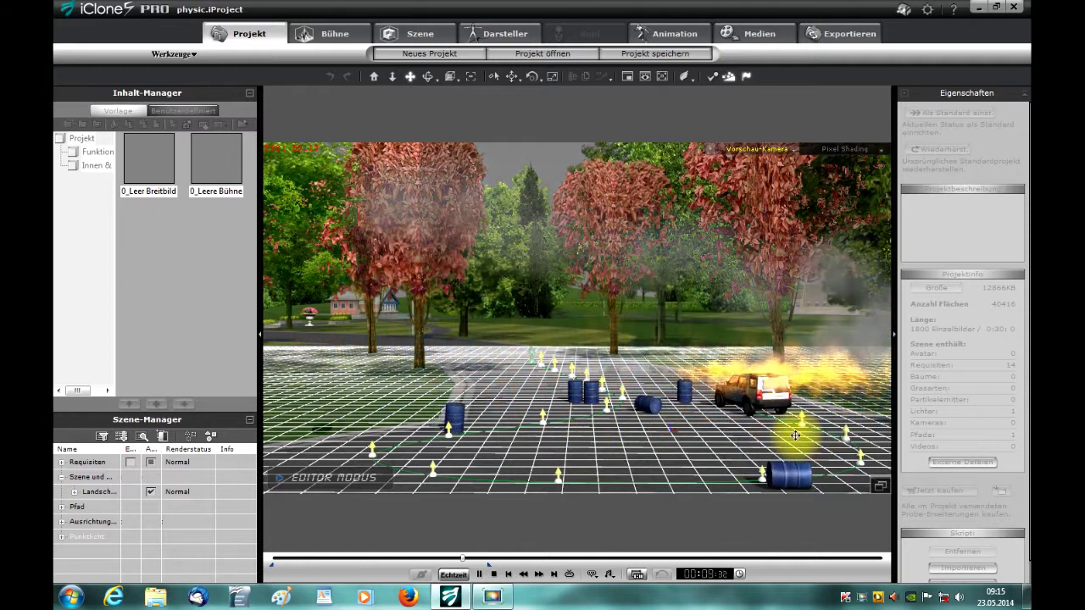
pyautogui.click(479, 574)
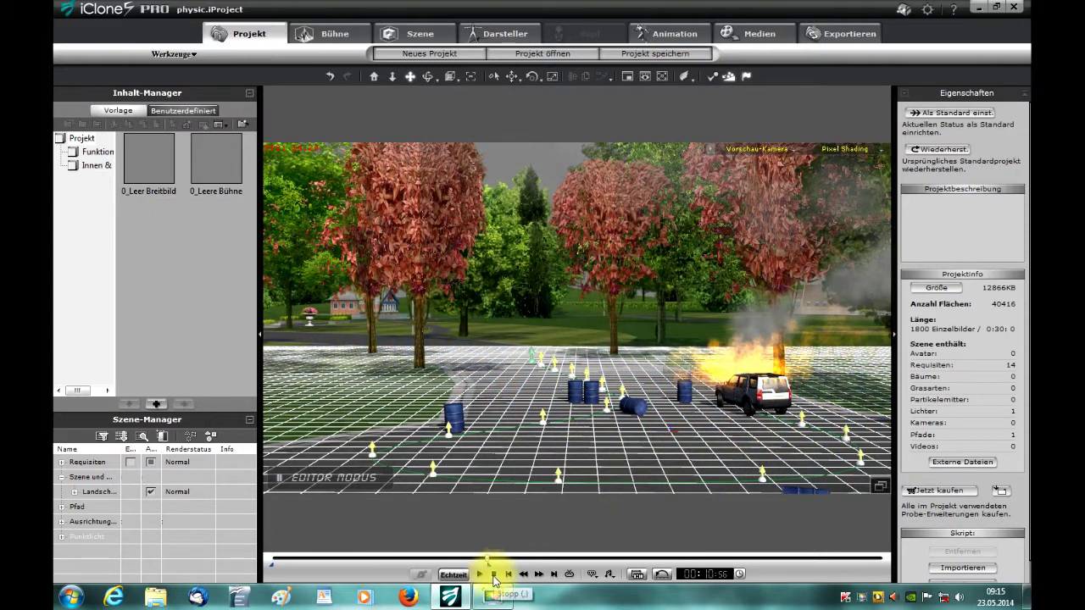
pyautogui.click(492, 574)
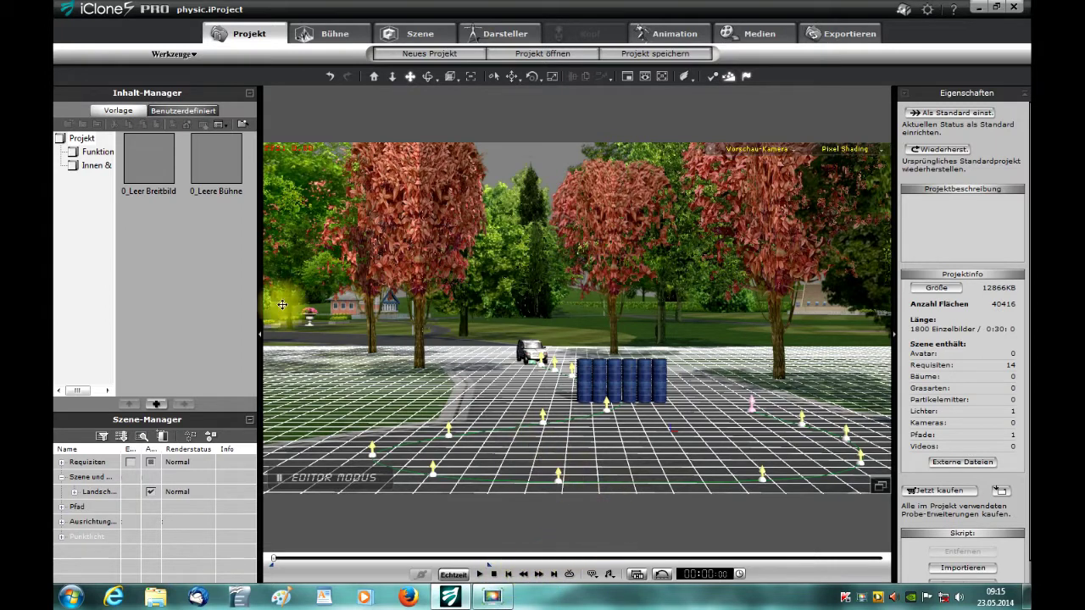
# Add two new cameras to the stage.
pyautogui.click(335, 35)
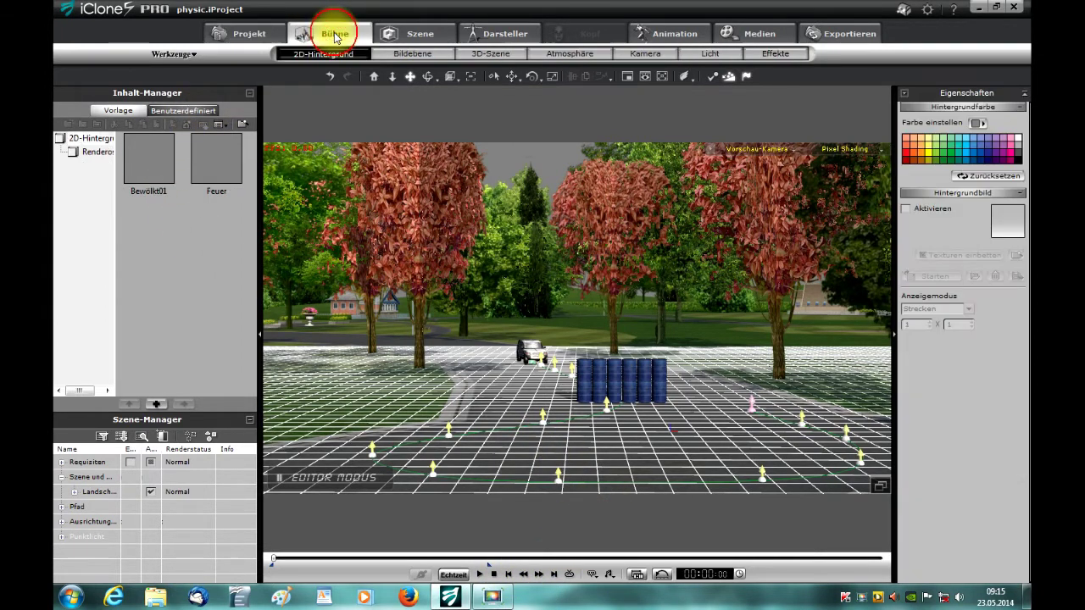
pyautogui.click(642, 56)
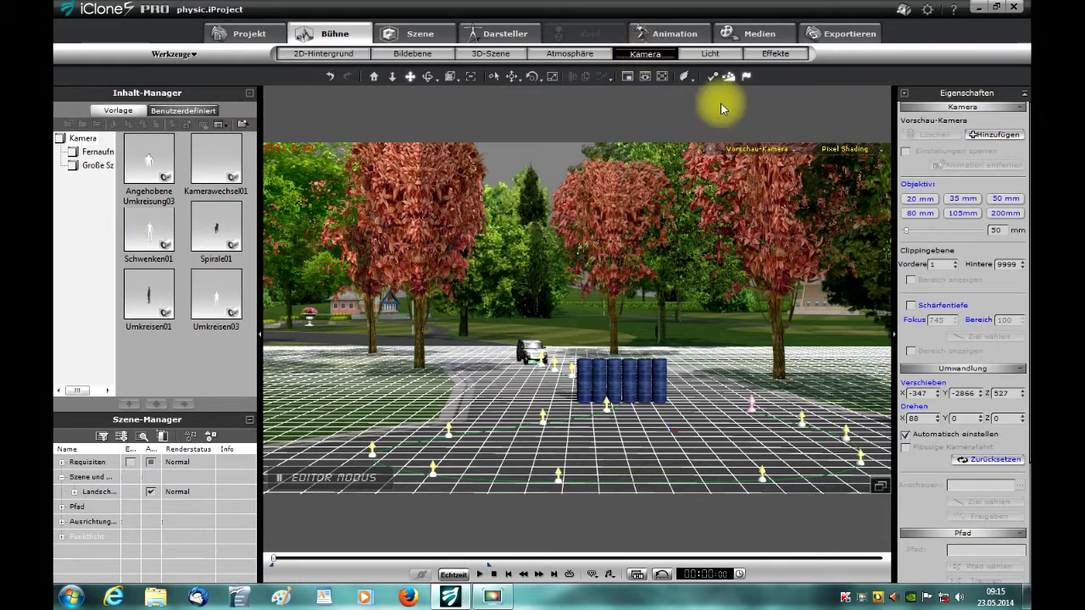
pyautogui.click(995, 138)
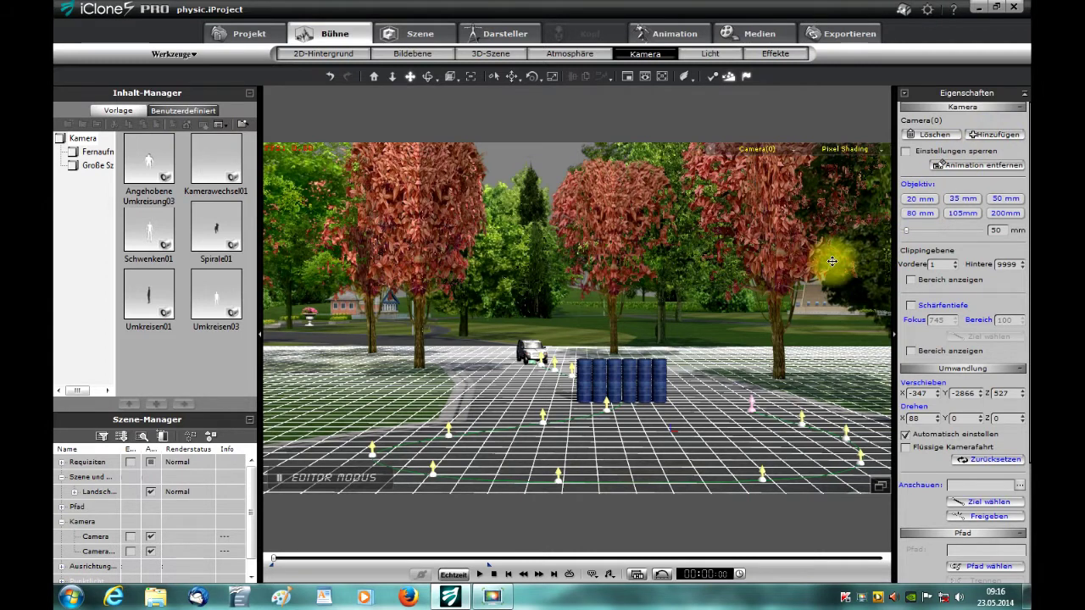
# Switch the view to the first added camera and orbit it to an oblique angle with a Z rotation of about 343.
pyautogui.click(758, 148)
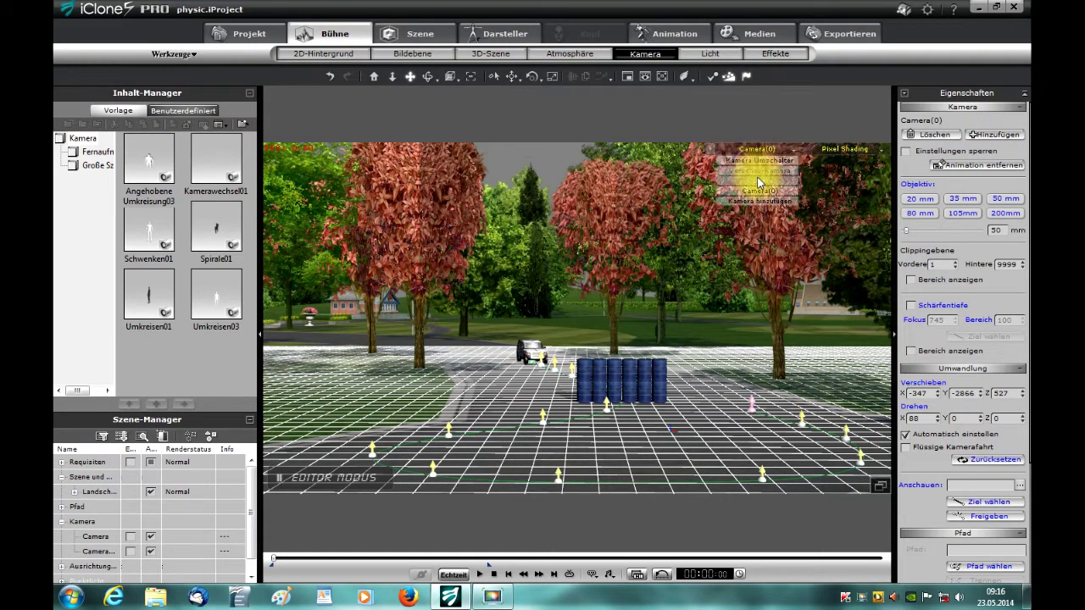
pyautogui.click(757, 180)
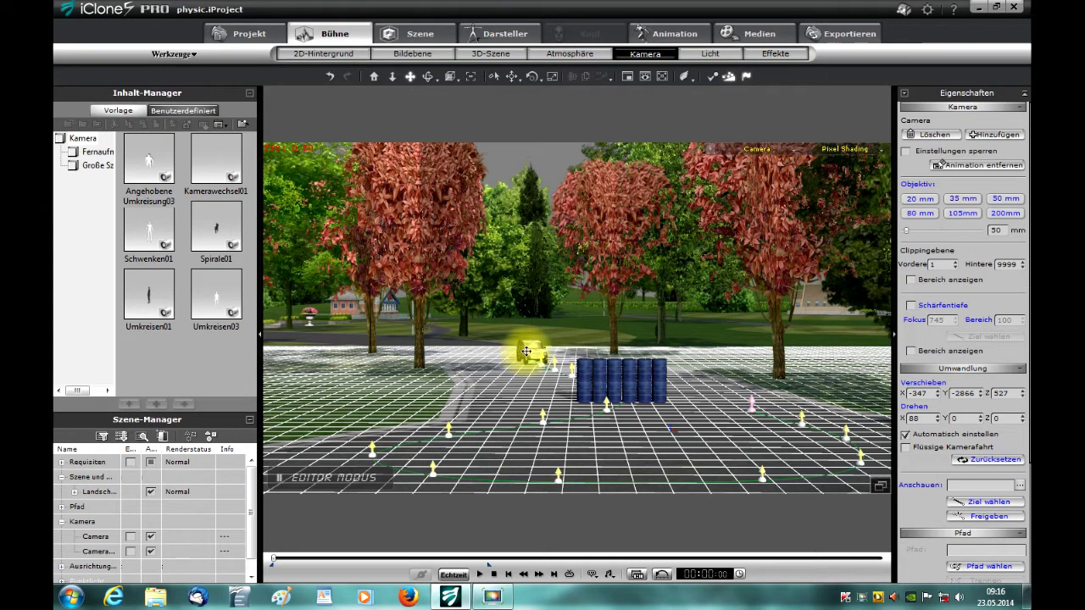
pyautogui.click(426, 77)
pyautogui.moveTo(436, 246); pyautogui.dragTo(525, 250)
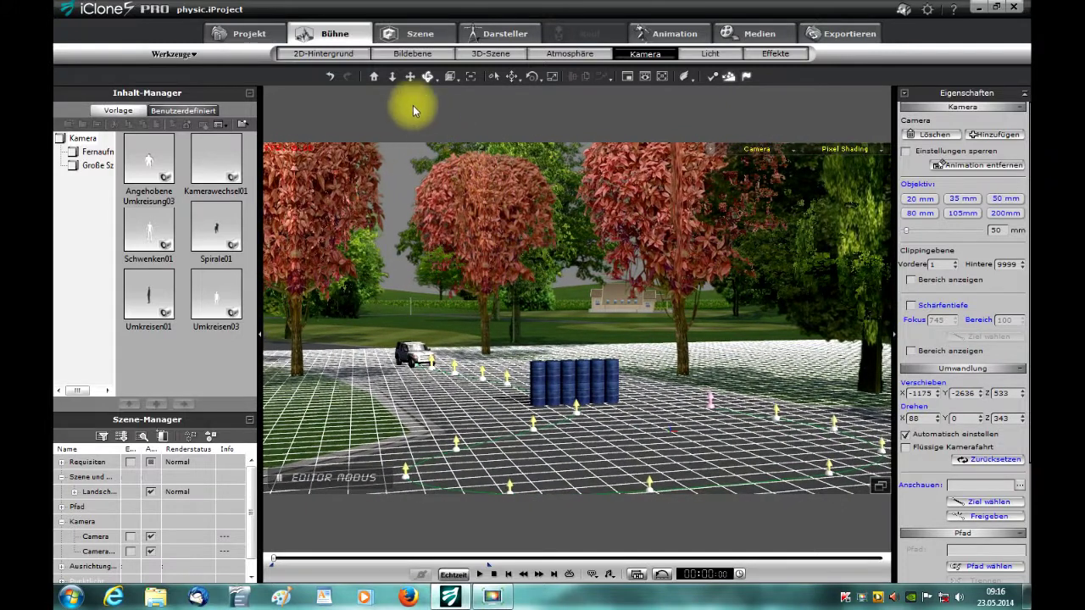
# Move the first camera in close to frame the car from its front right side, at about X -1145, Y 1659, Z 230.
pyautogui.click(391, 75)
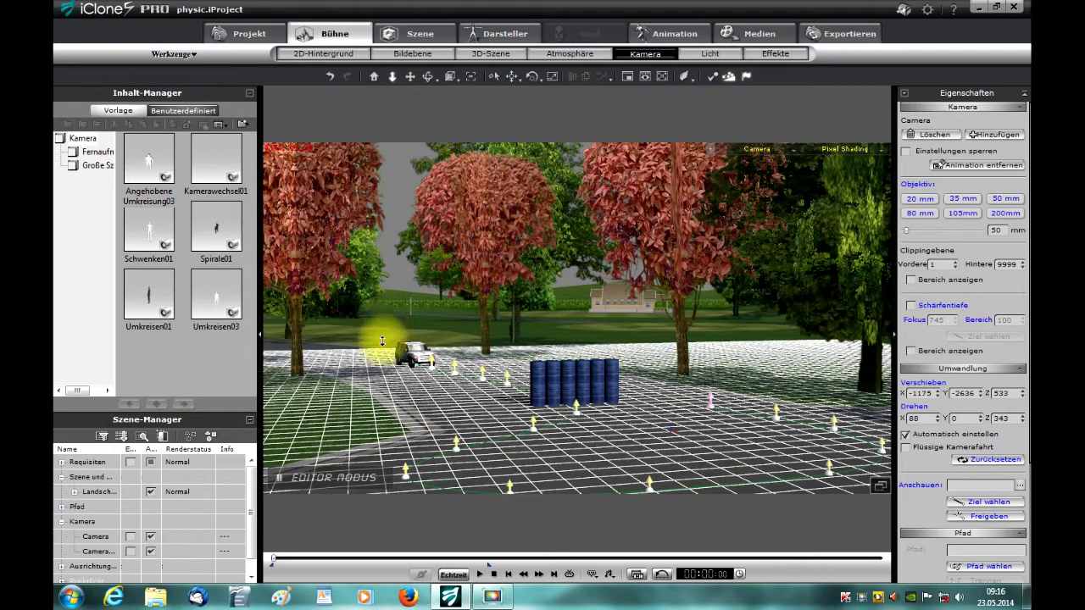
pyautogui.scroll(5, 382, 341)
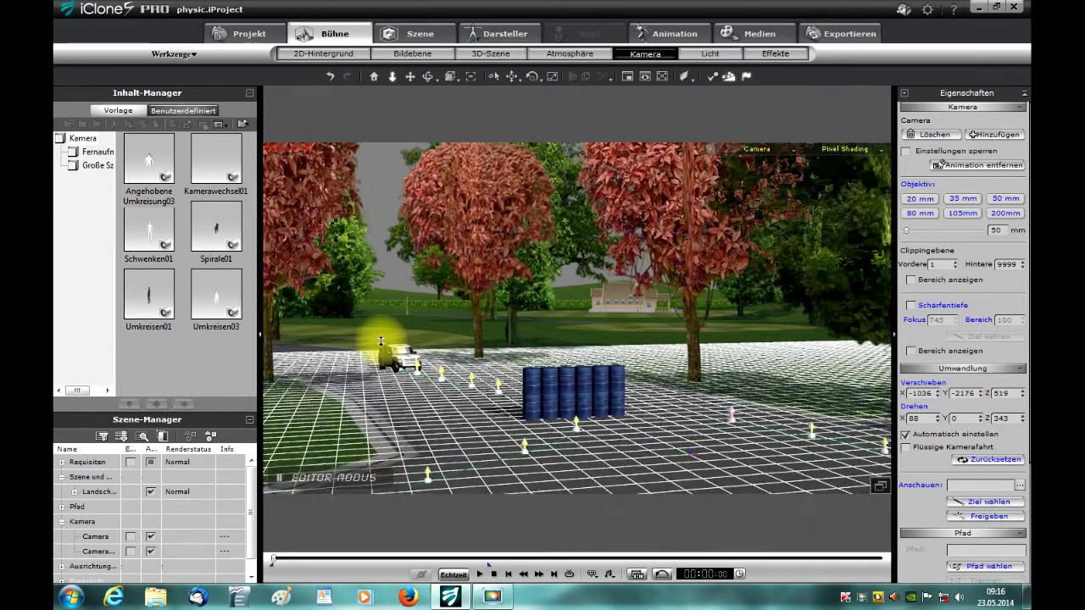
pyautogui.scroll(6, 380, 340)
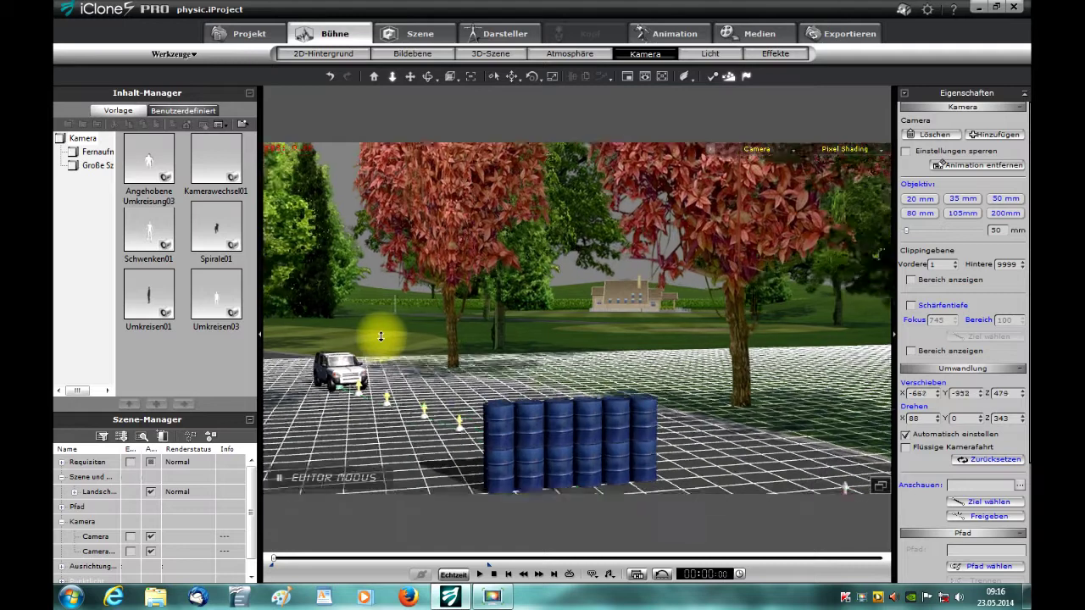
pyautogui.scroll(6, 380, 337)
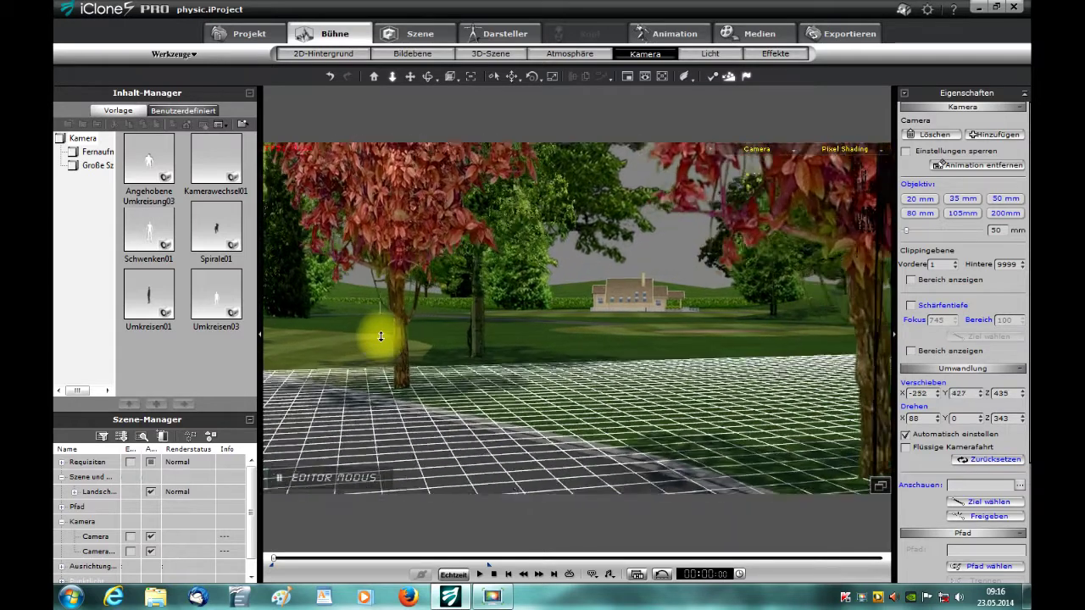
pyautogui.click(410, 76)
pyautogui.moveTo(416, 305); pyautogui.dragTo(471, 266)
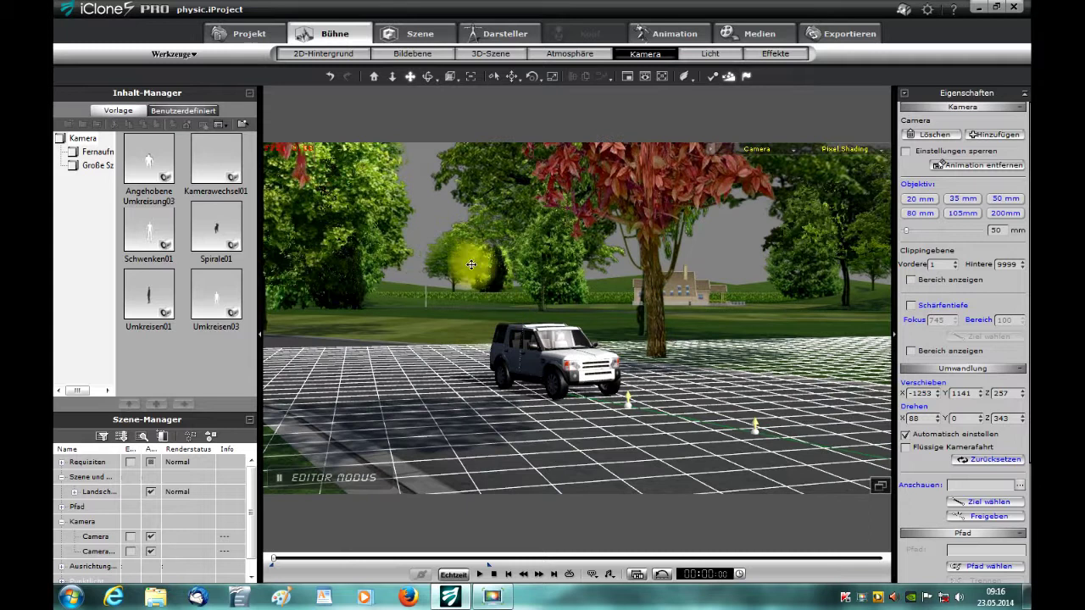
pyautogui.moveTo(479, 324); pyautogui.dragTo(481, 315)
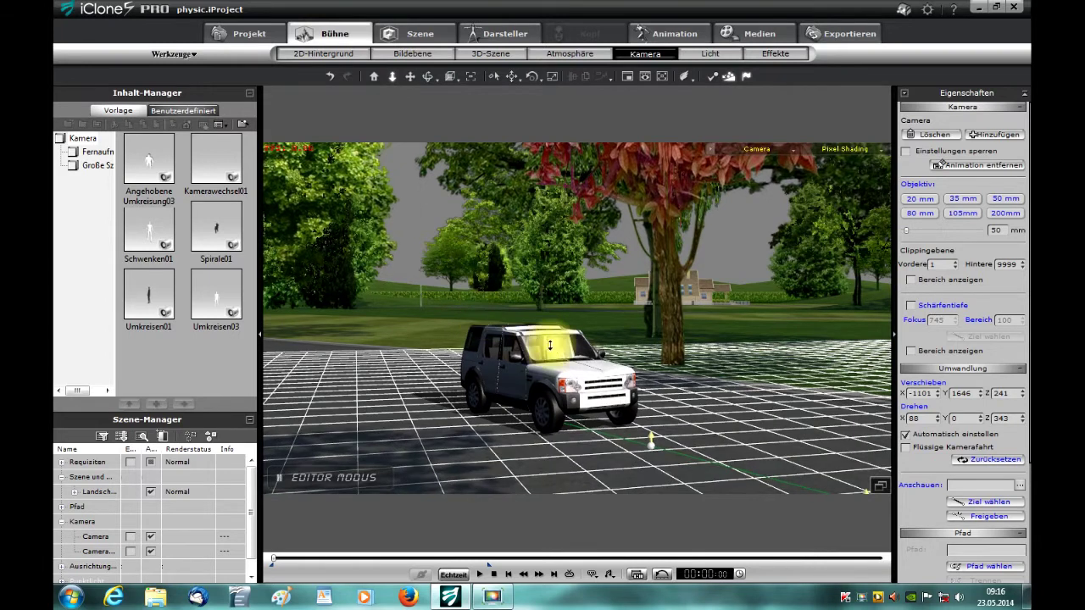
pyautogui.click(412, 74)
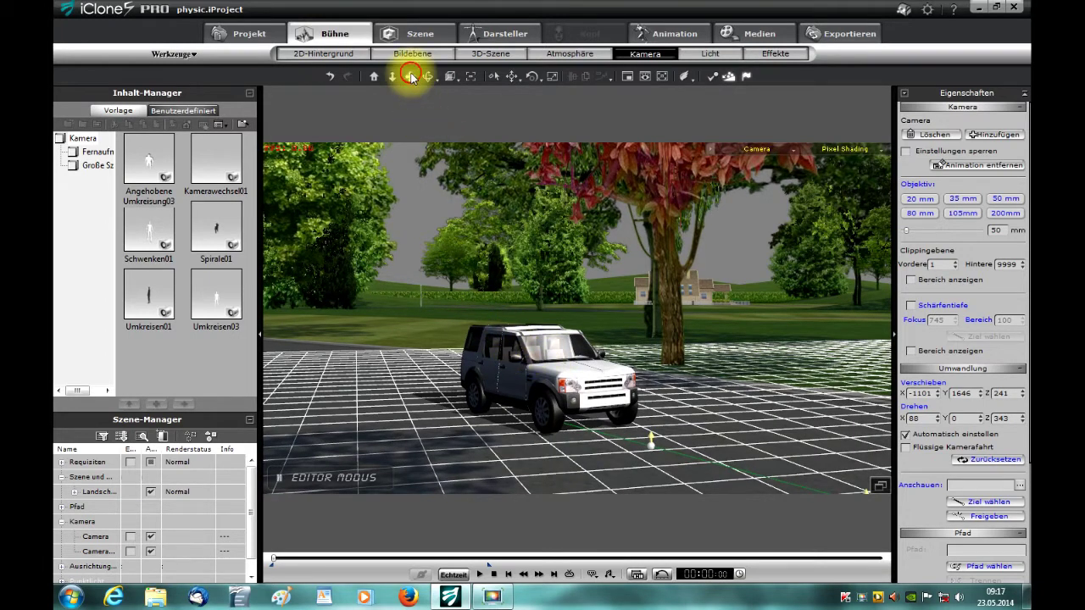
pyautogui.moveTo(453, 283); pyautogui.dragTo(489, 284)
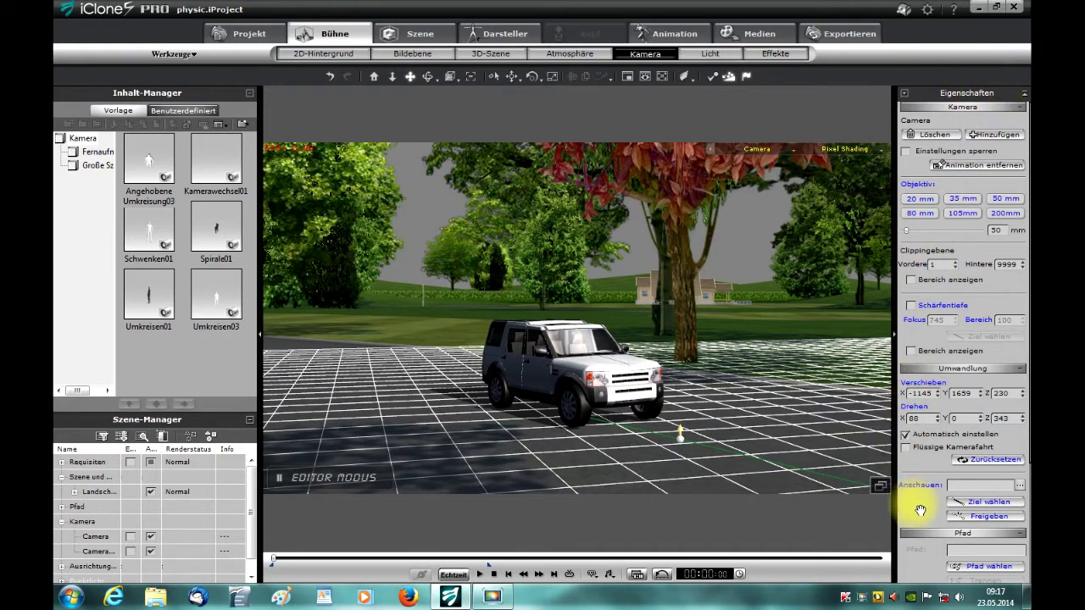
# Link the first camera to the car, choosing its right front window windows_RF as parent object.
pyautogui.scroll(-5, 920, 510)
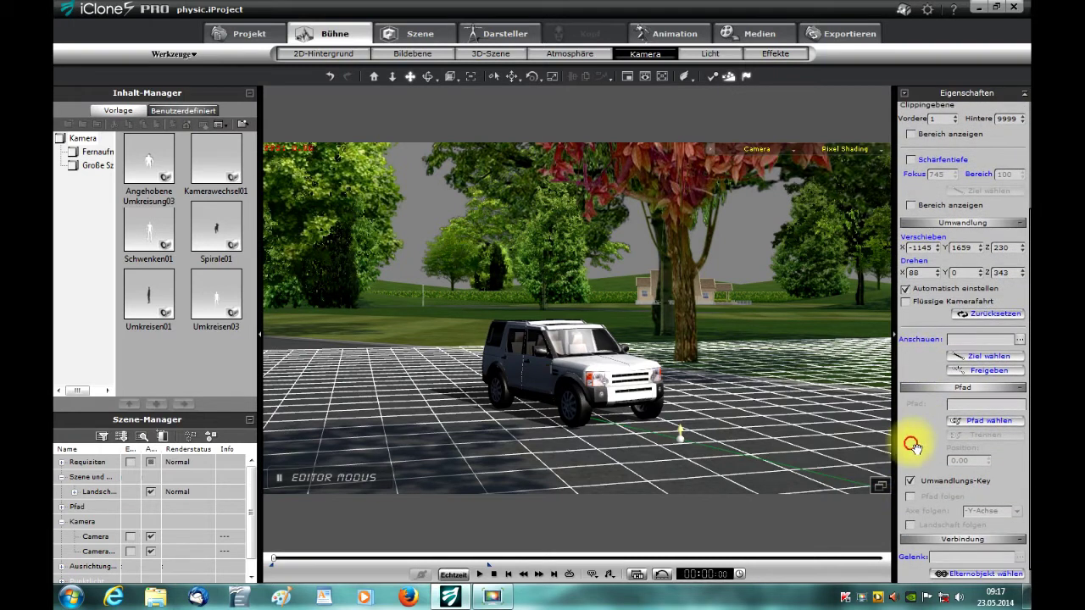
pyautogui.scroll(-1, 915, 398)
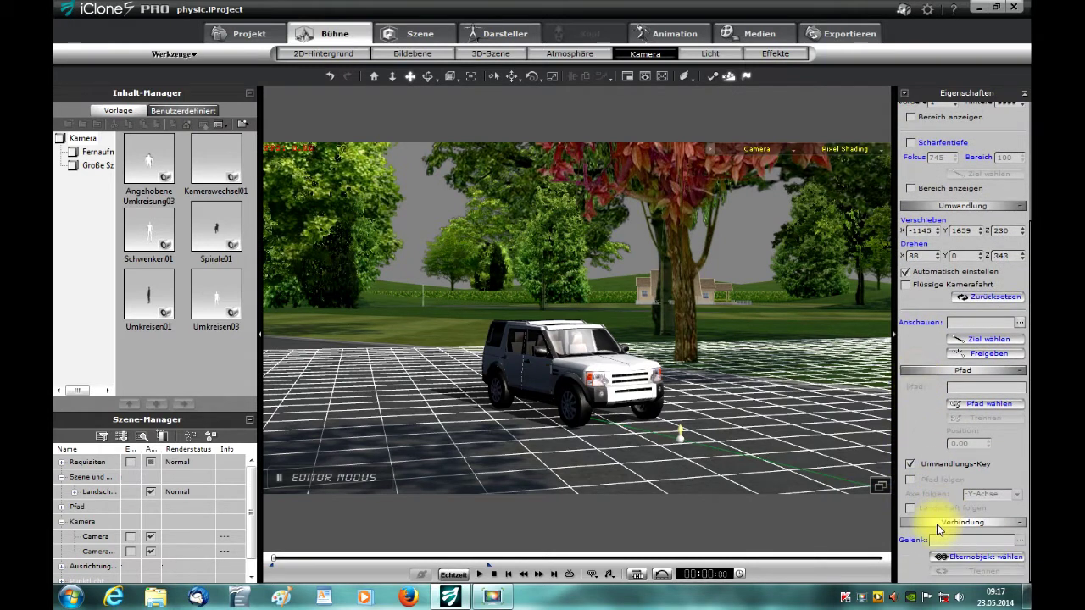
pyautogui.click(975, 557)
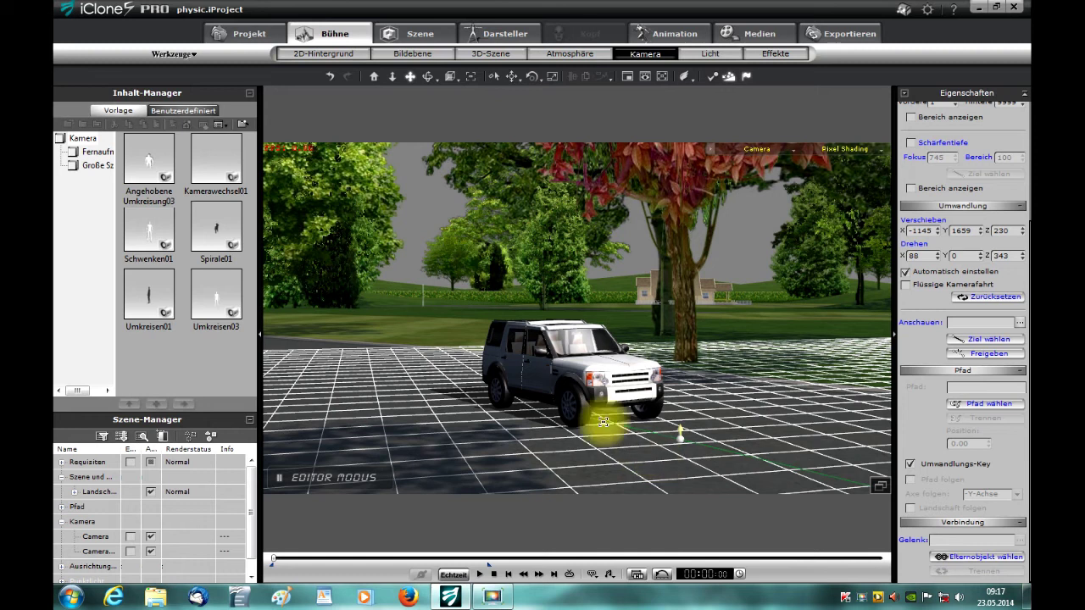
pyautogui.click(535, 341)
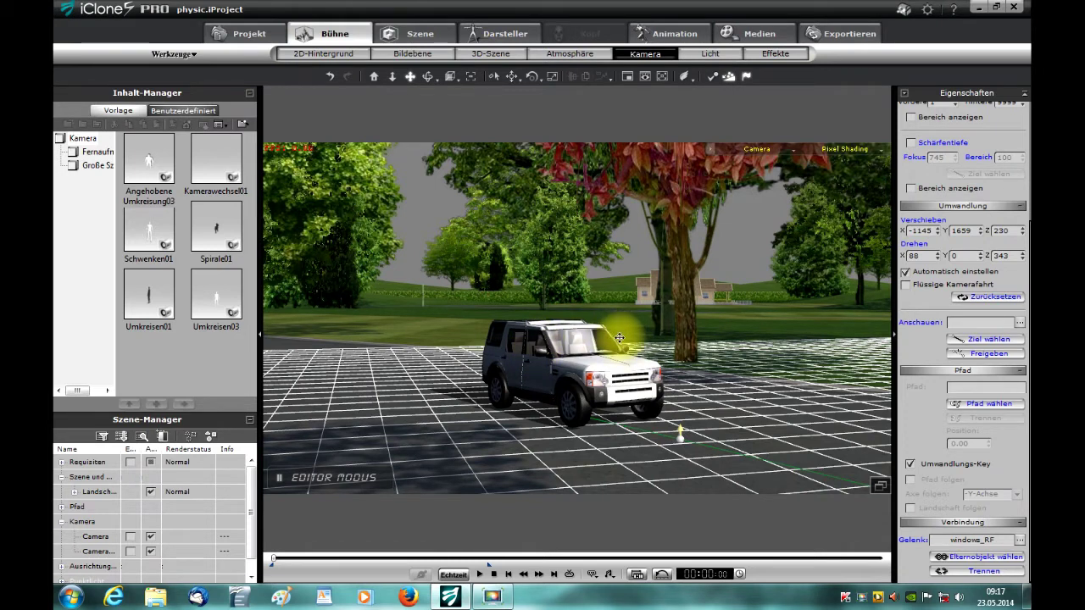
# Switch the view to Camera(0) and orbit it toward the other side of the scene, to a Z rotation of about 53.
pyautogui.click(758, 149)
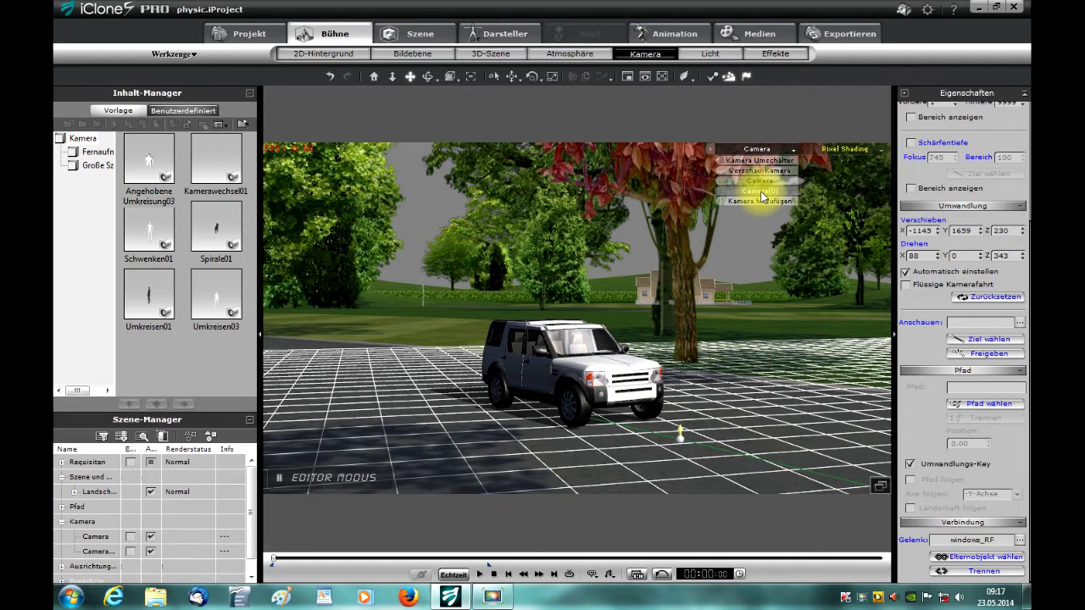
pyautogui.click(760, 191)
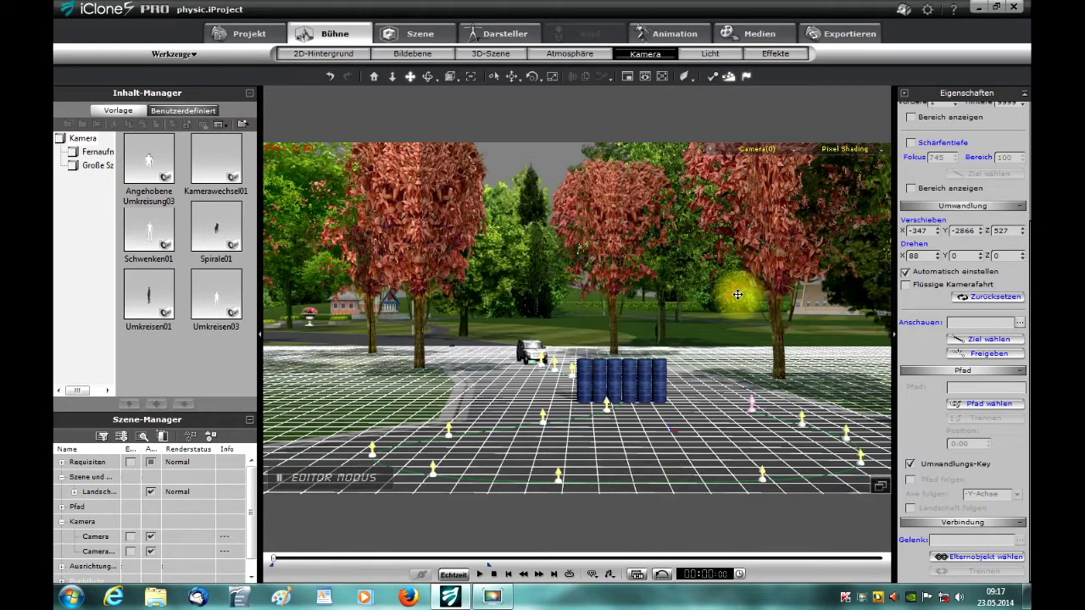
pyautogui.click(429, 77)
pyautogui.moveTo(711, 278); pyautogui.dragTo(565, 281)
pyautogui.moveTo(776, 313); pyautogui.dragTo(738, 308)
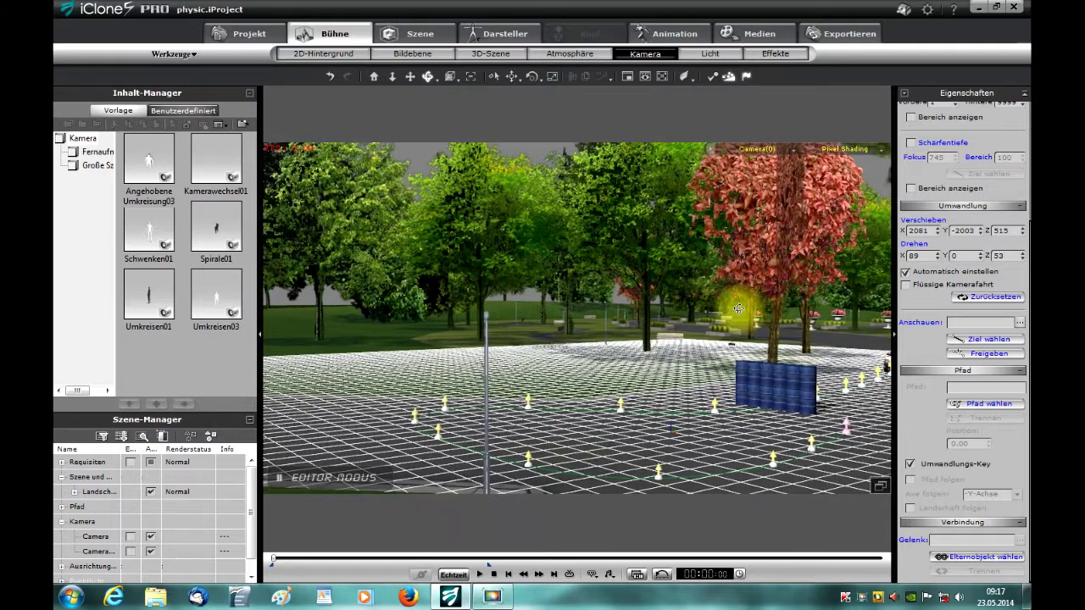
# Move Camera(0) in close to frame the car from its front left side, at about X 387, Y 2277, Z 217.
pyautogui.click(394, 78)
pyautogui.moveTo(760, 341); pyautogui.dragTo(755, 327)
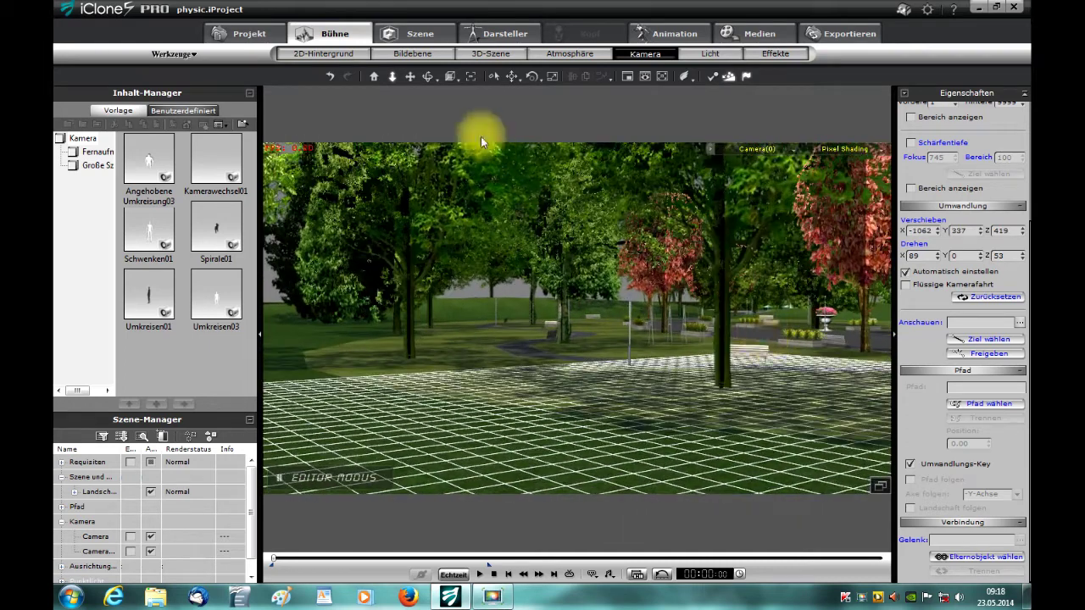
pyautogui.click(414, 82)
pyautogui.moveTo(739, 291); pyautogui.dragTo(604, 288)
pyautogui.moveTo(613, 399)
pyautogui.mouseDown()
pyautogui.moveTo(598, 412)
pyautogui.moveTo(599, 389)
pyautogui.moveTo(601, 405)
pyautogui.mouseUp()
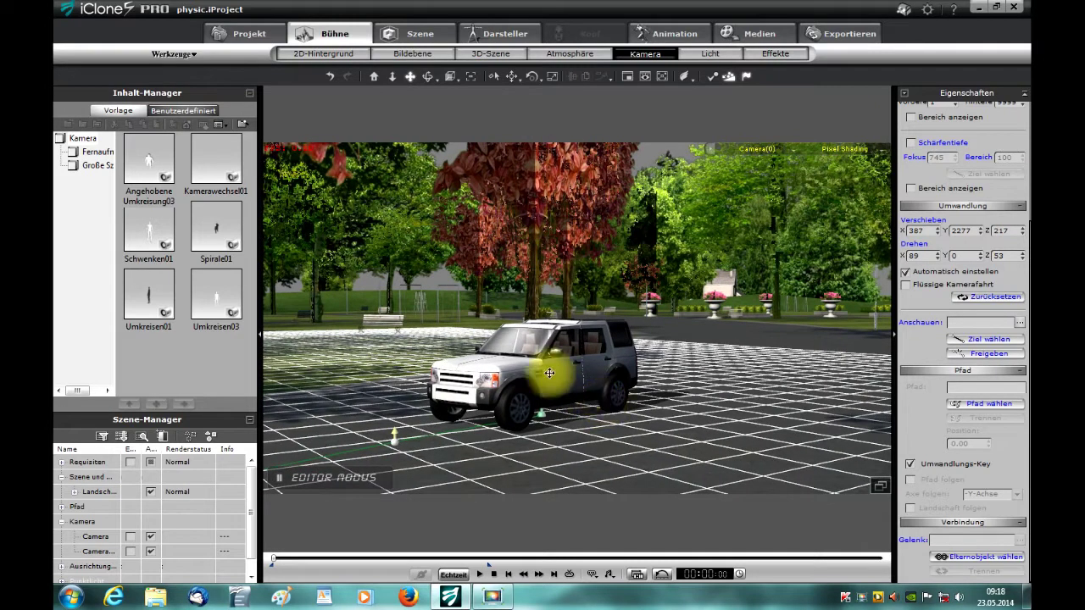
# Link Camera(0) to the car, choosing its left front window windows_LF as parent object.
pyautogui.click(975, 559)
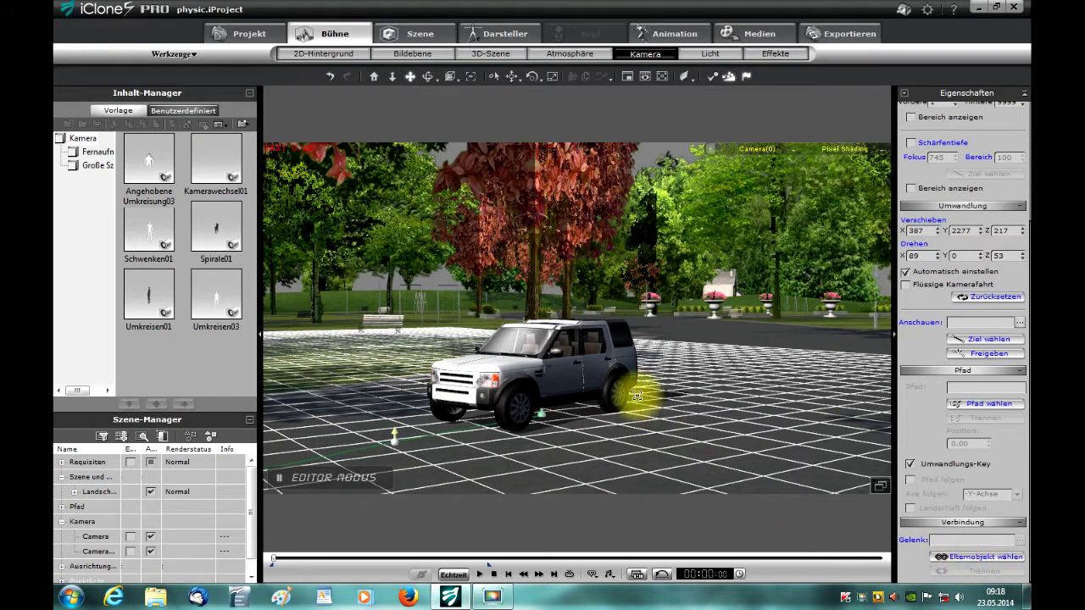
pyautogui.click(563, 345)
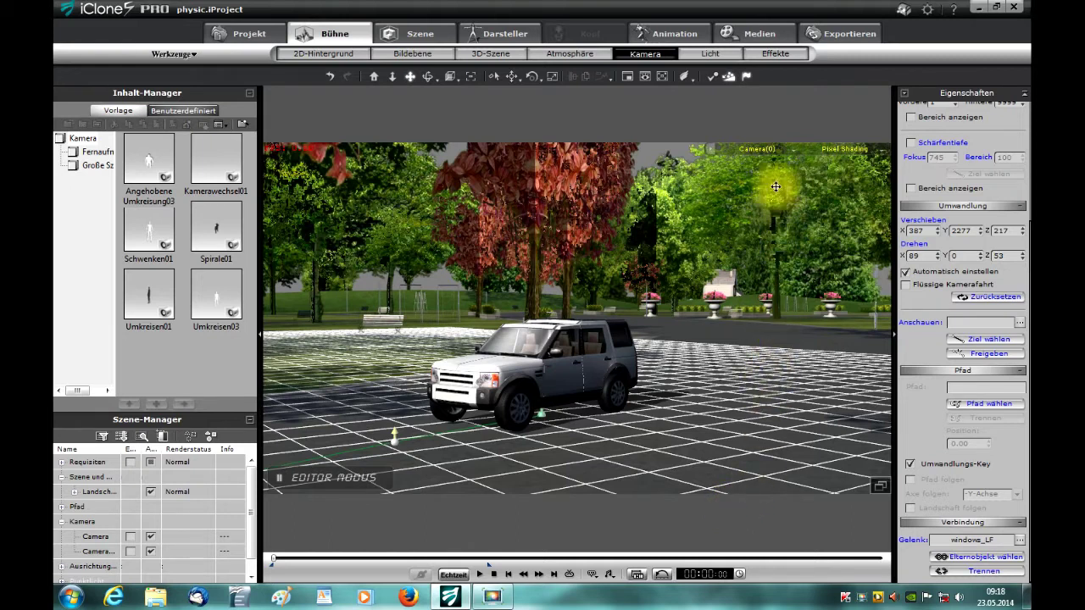
# Set the active view to Kamera Umschalter and show the timeline (Zeitleiste), placed over the upper part of the preview.
pyautogui.click(761, 153)
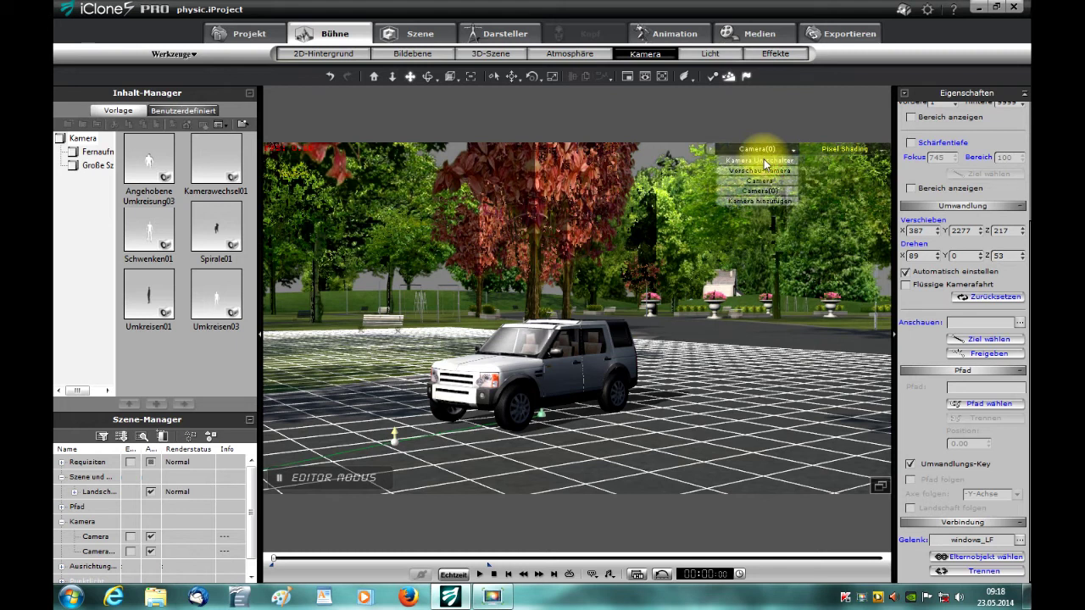
pyautogui.click(765, 161)
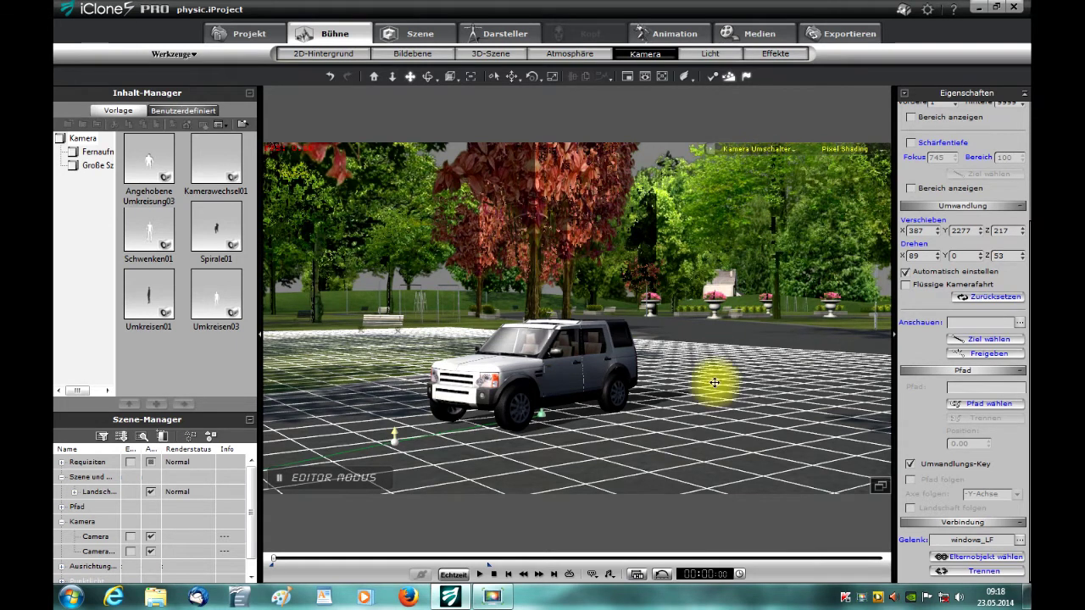
pyautogui.click(636, 576)
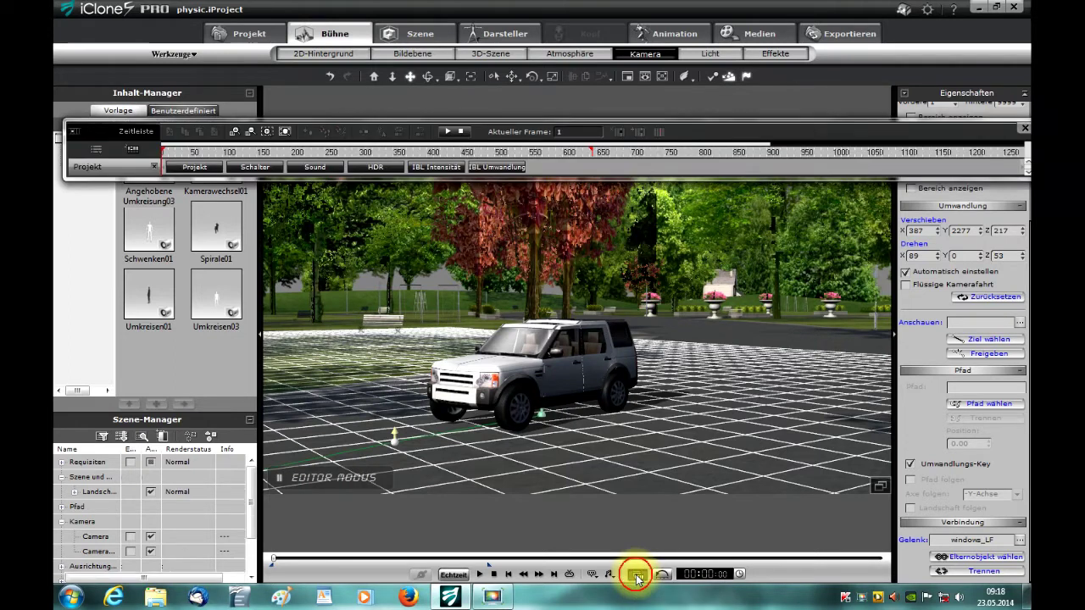
pyautogui.moveTo(796, 132); pyautogui.dragTo(782, 155)
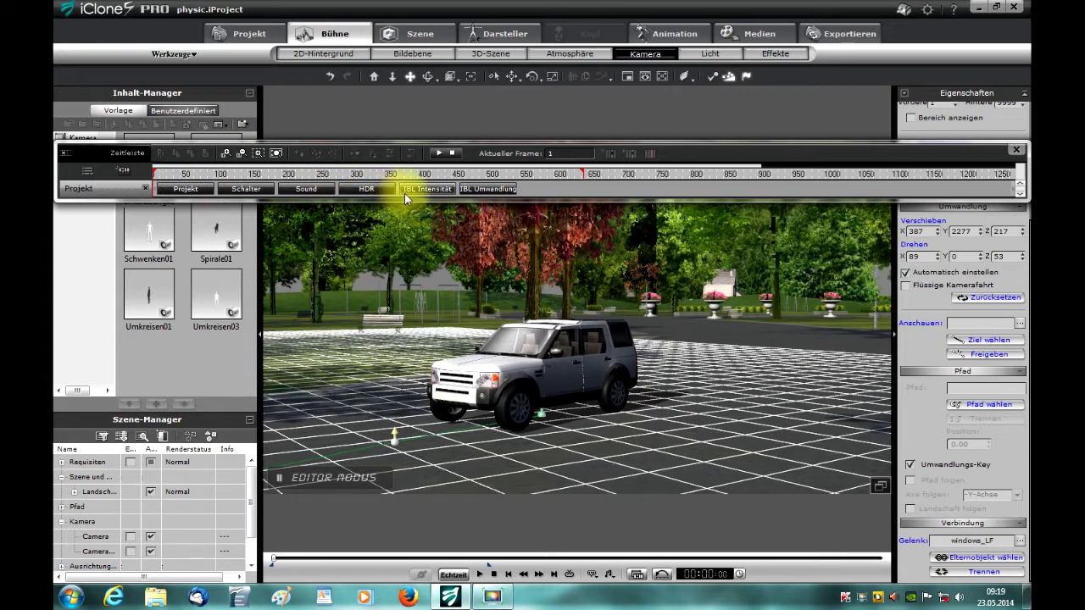
# Show the project's Schalter track on the timeline and add a switch to Camera at frame 95.
pyautogui.click(243, 190)
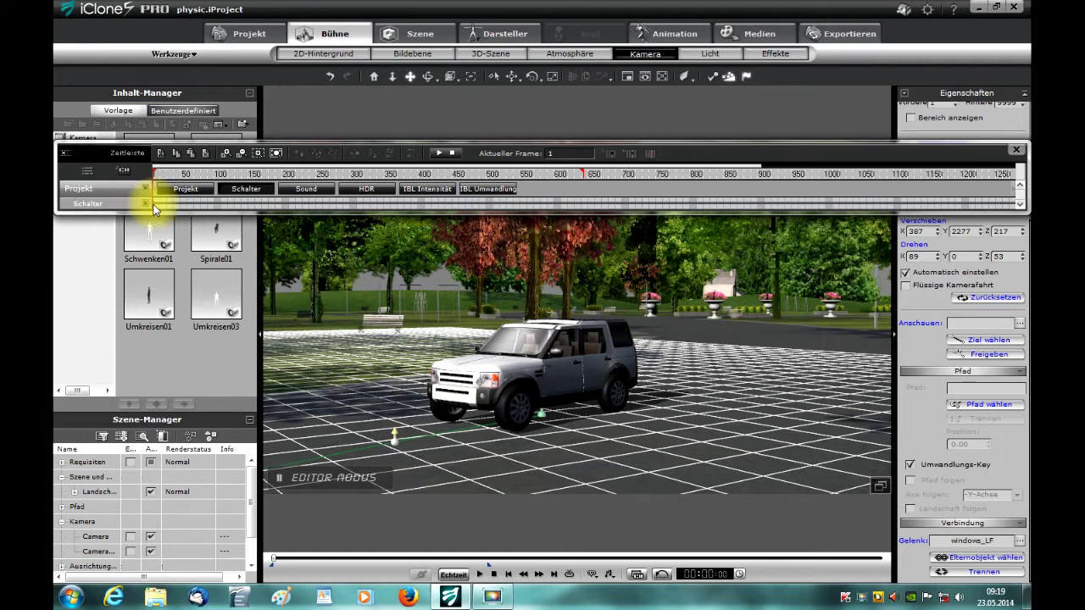
pyautogui.click(216, 202)
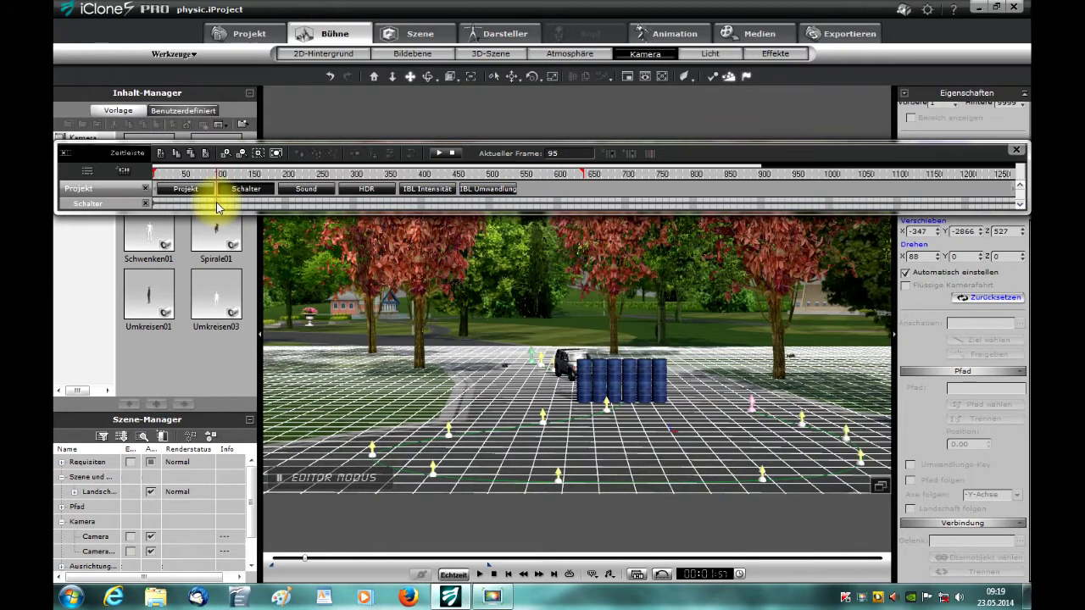
pyautogui.rightClick(217, 205)
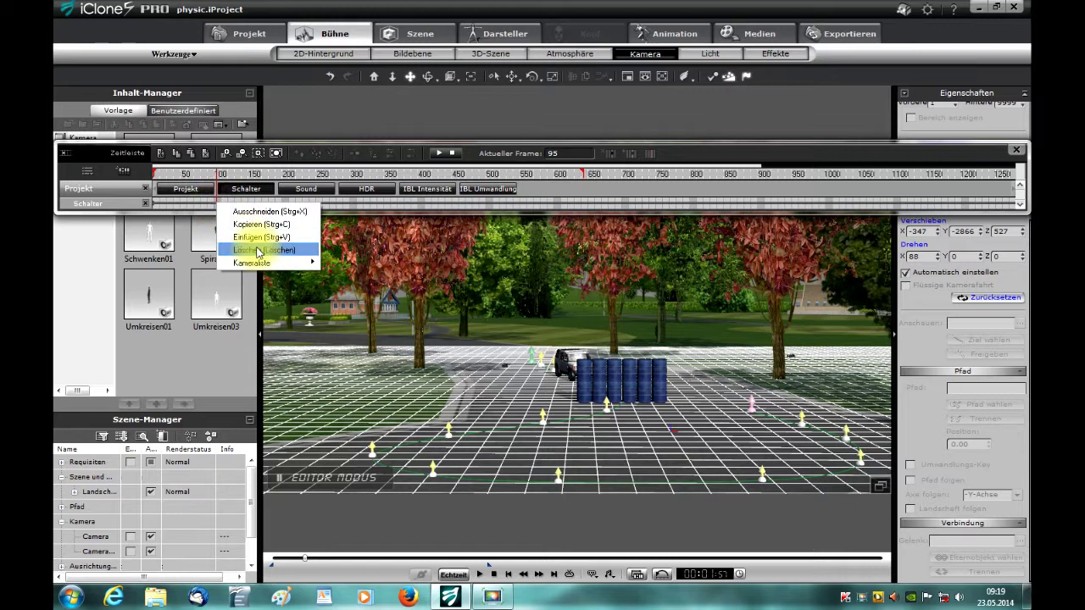
pyautogui.moveTo(269, 263)
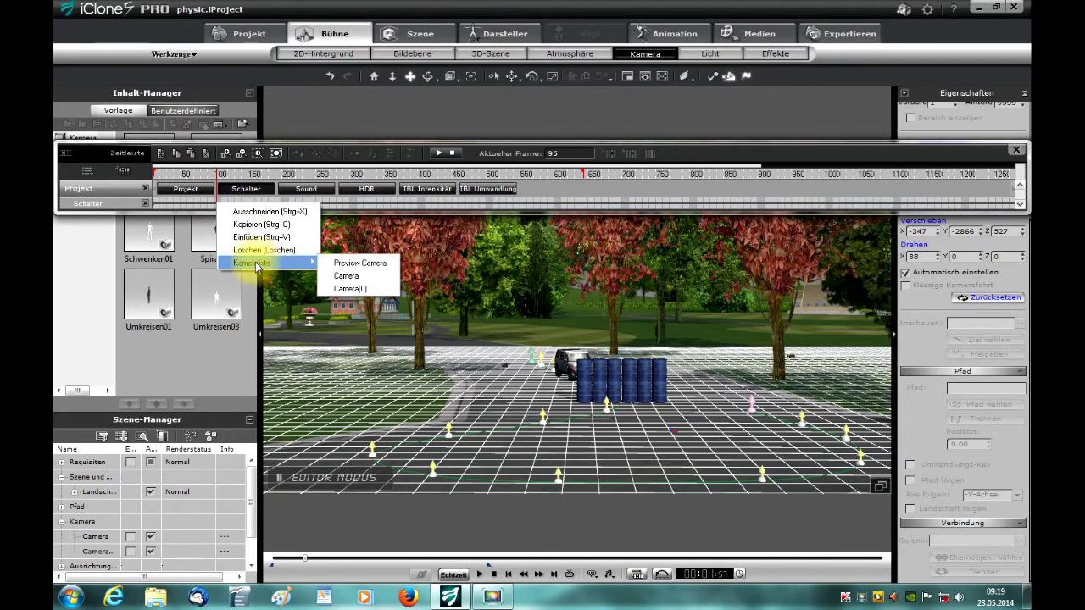
pyautogui.click(357, 275)
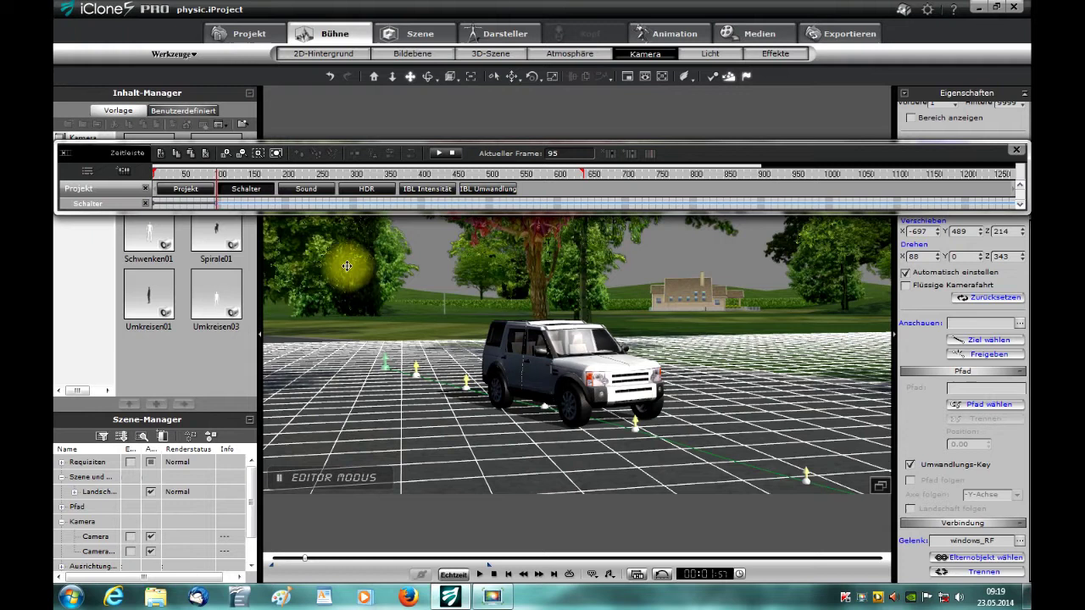
# Add a switch to Camera(0) on the Schalter track at frame 250.
pyautogui.click(322, 204)
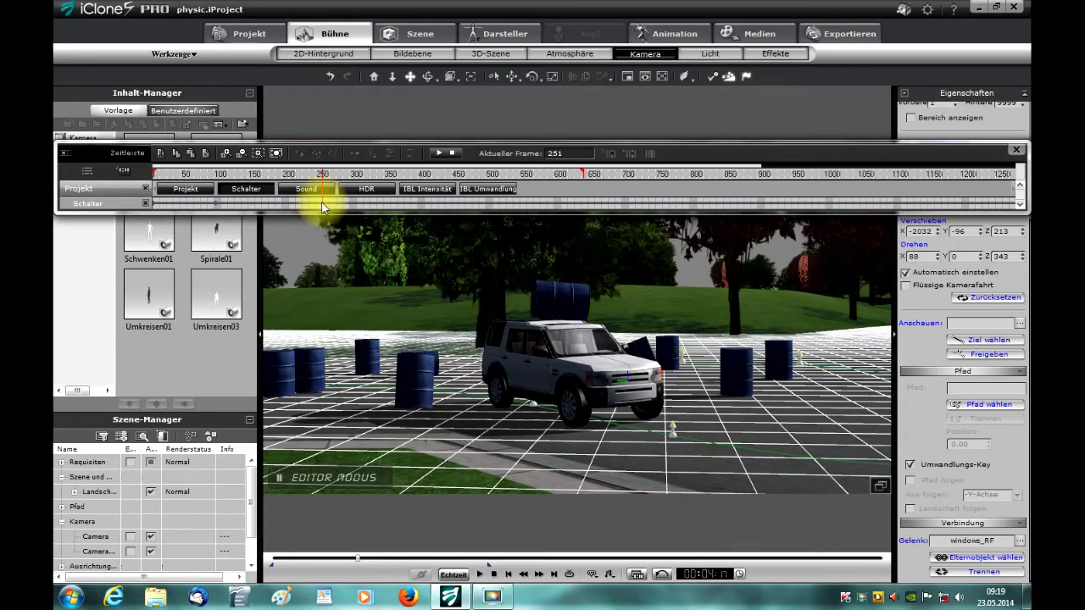
pyautogui.rightClick(322, 204)
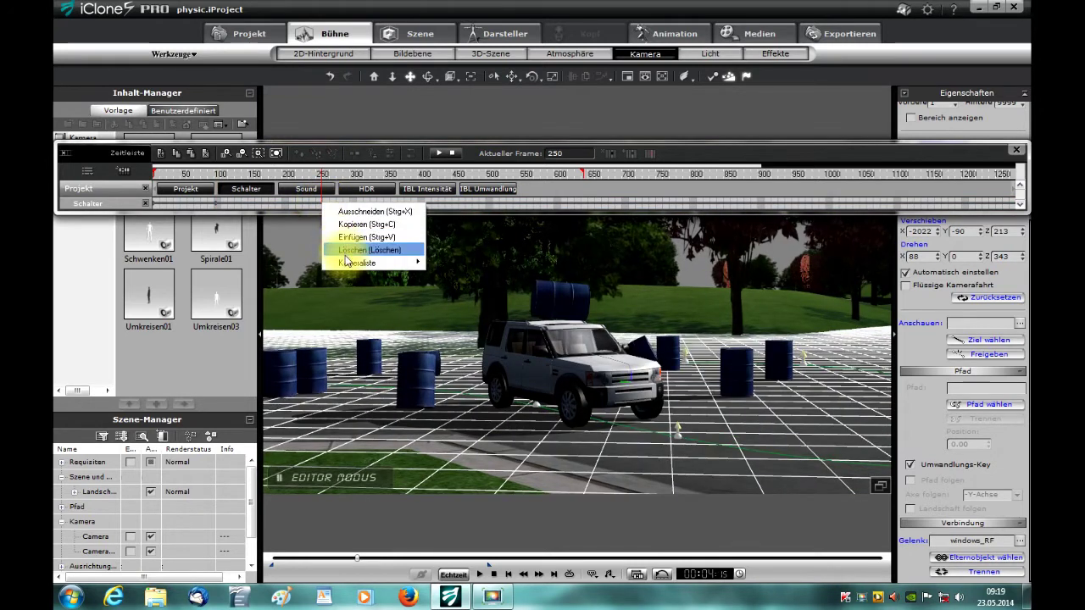
pyautogui.moveTo(371, 263)
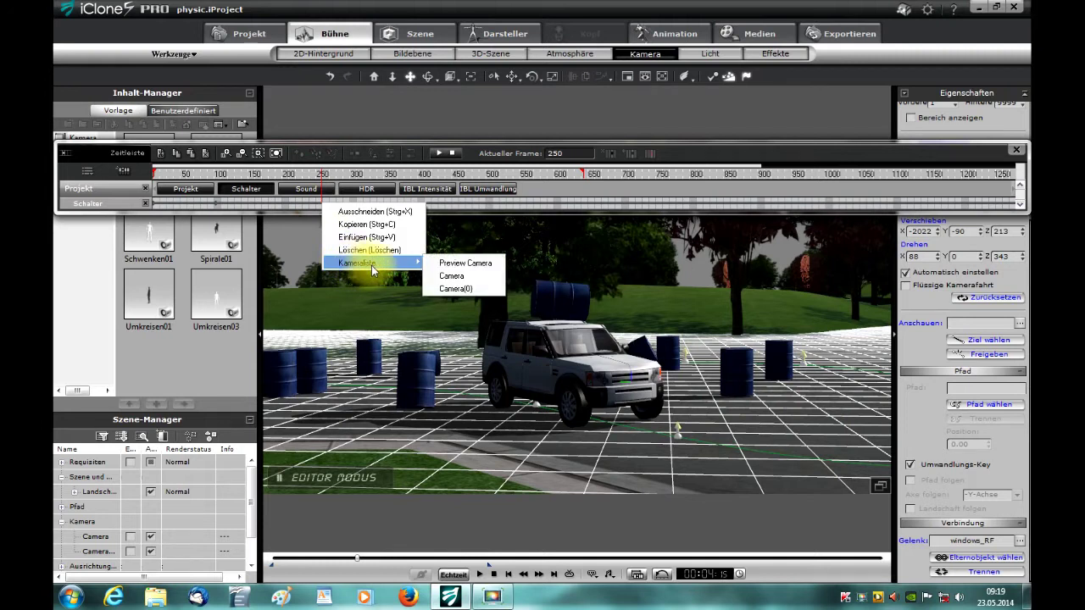
pyautogui.click(458, 290)
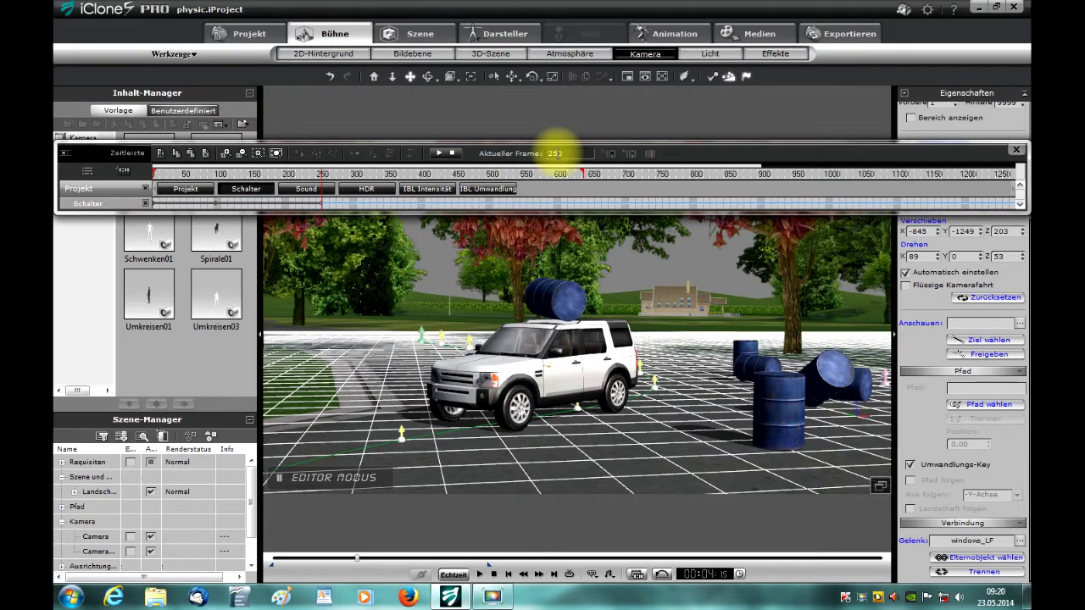
# Add a switch back to Camera on the Schalter track at frame 396 and close the timeline.
pyautogui.click(420, 202)
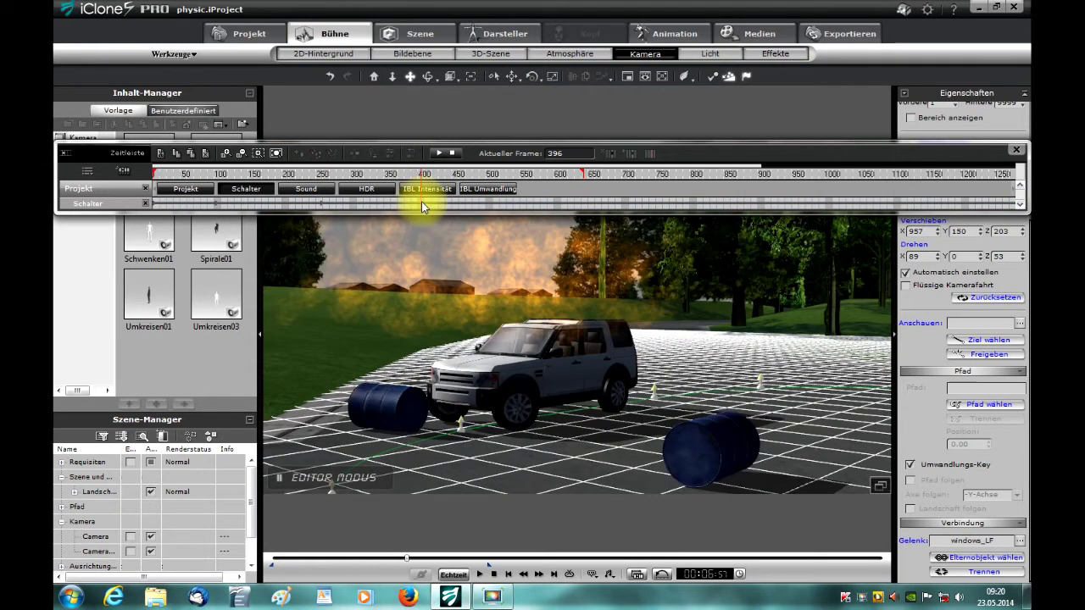
pyautogui.rightClick(422, 204)
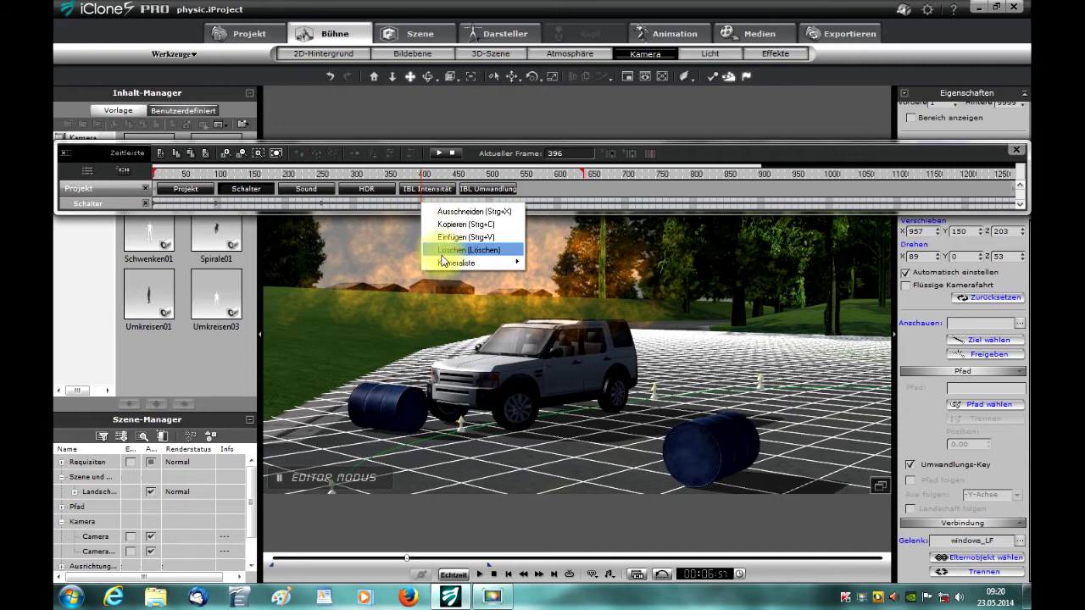
pyautogui.moveTo(447, 265)
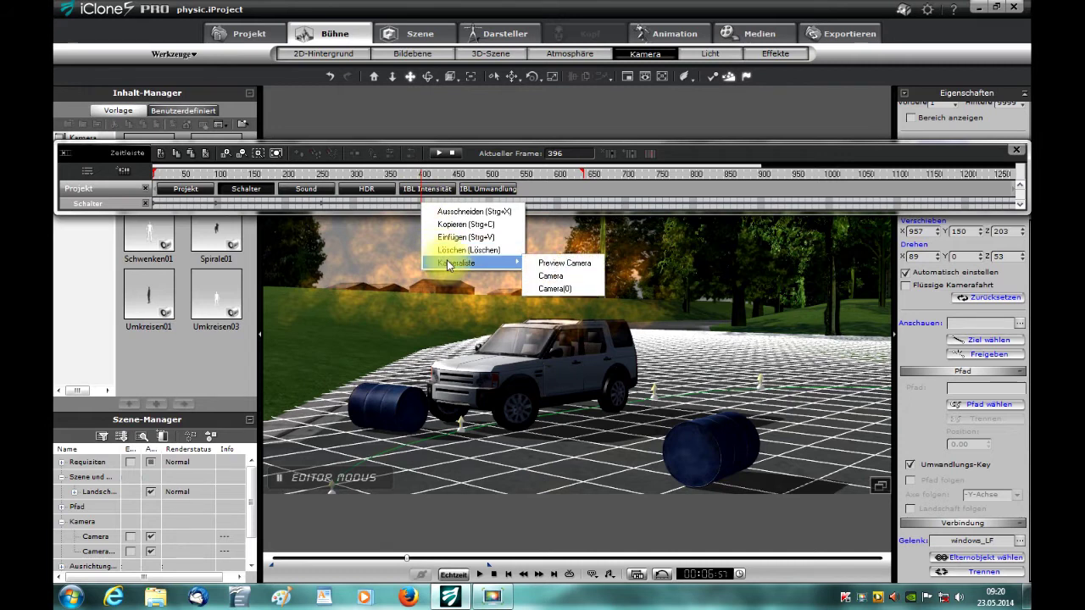
pyautogui.click(548, 276)
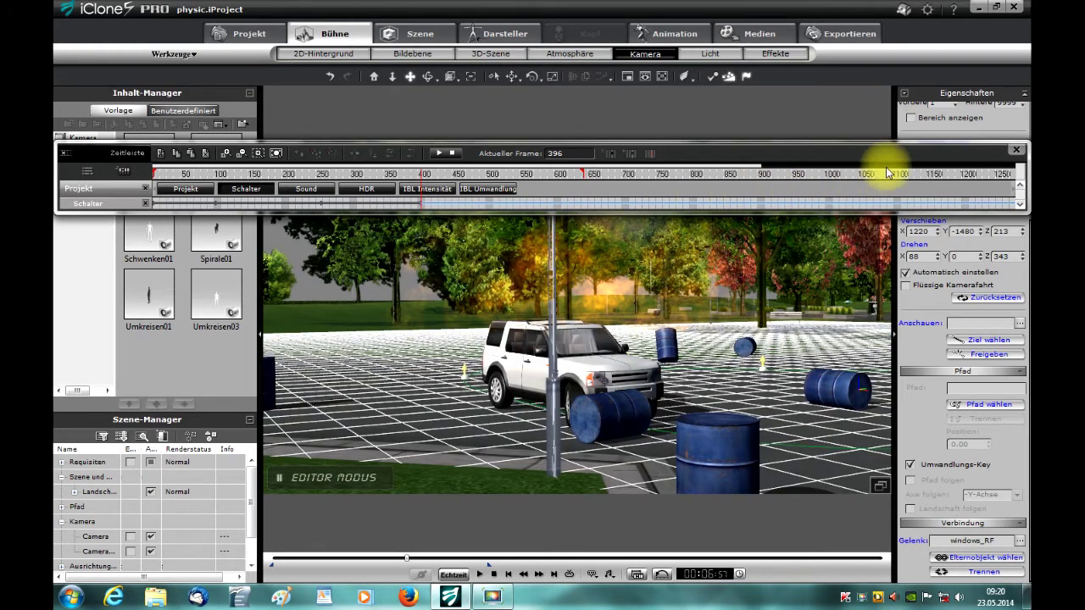
pyautogui.click(1017, 153)
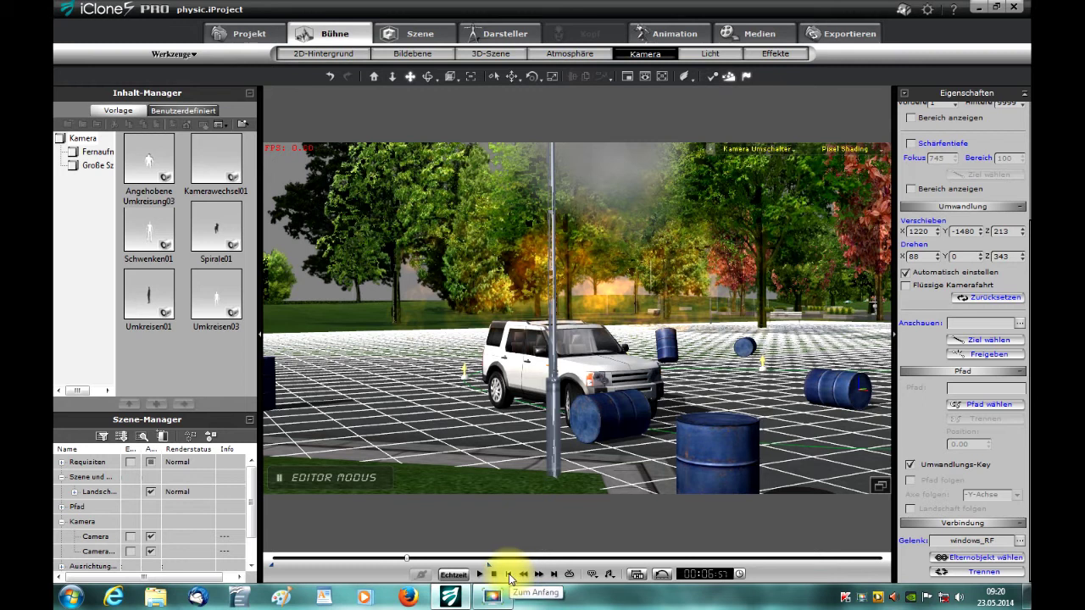
# Play the animation from the beginning to check the camera switches, stop it and return to the start.
pyautogui.click(509, 576)
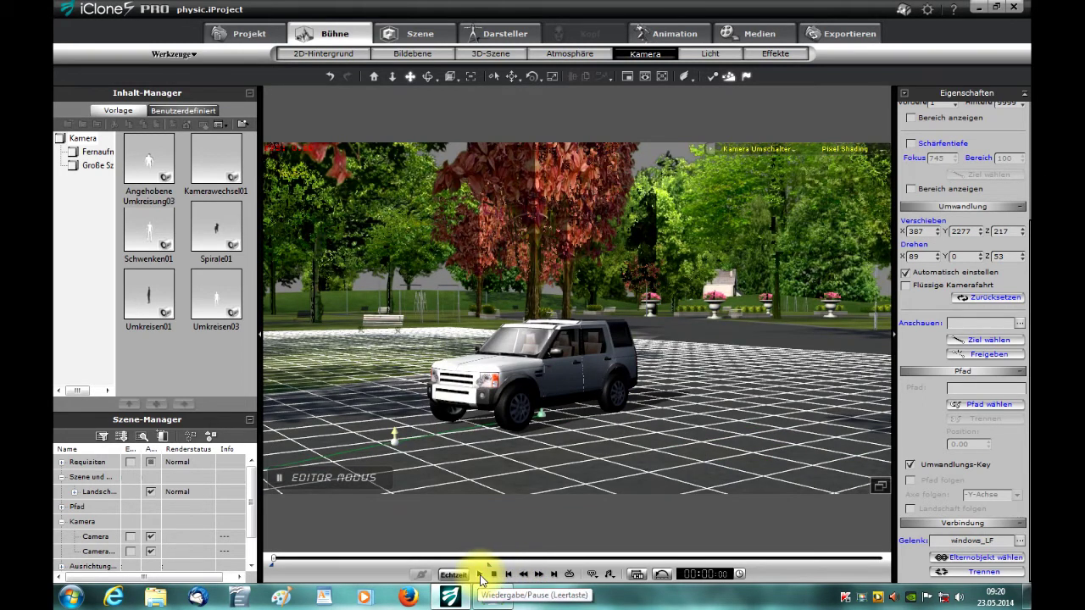
pyautogui.click(481, 575)
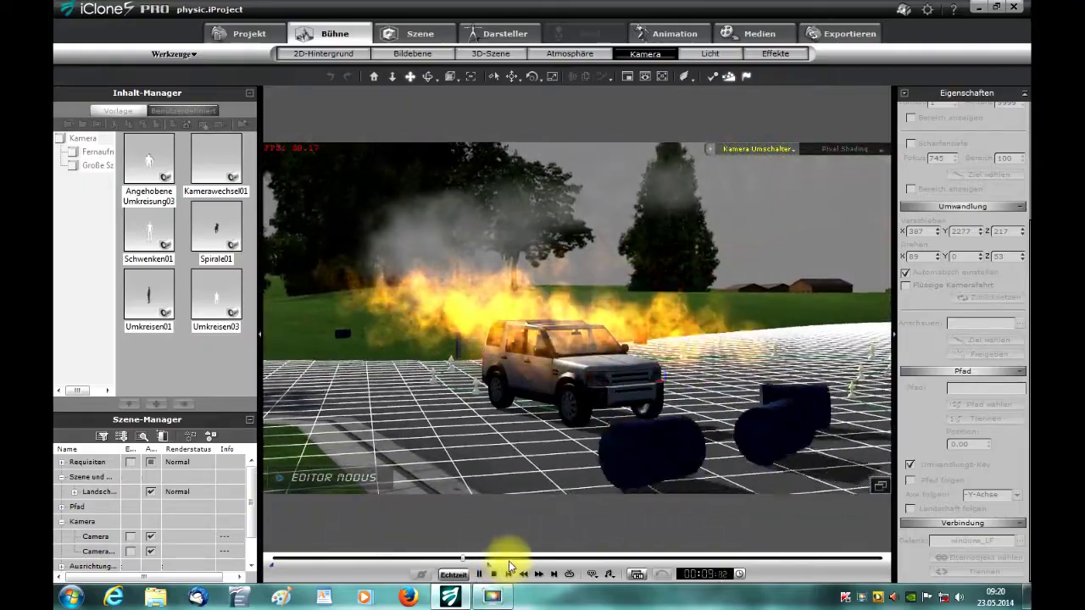
pyautogui.click(493, 573)
pyautogui.click(510, 574)
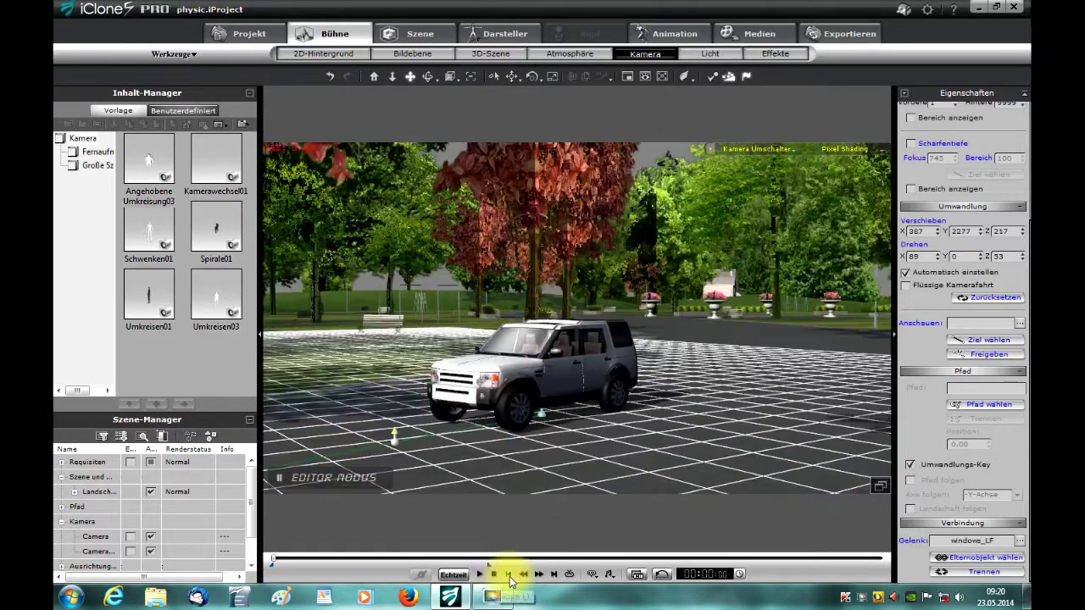